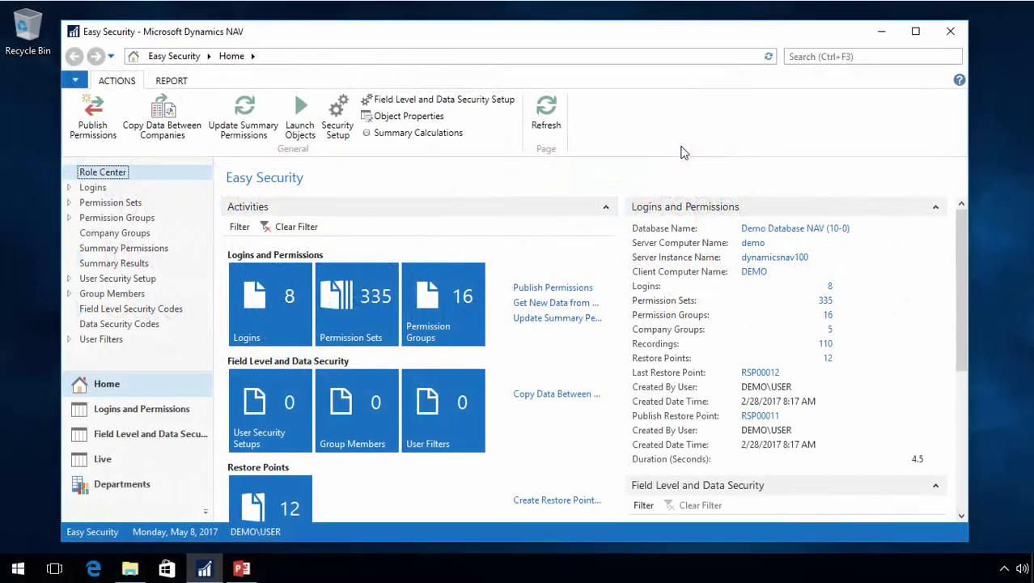
Review the E_CUST_EDIT permission set card's read-modify Customer permission, then close it.
left_click(112, 204)
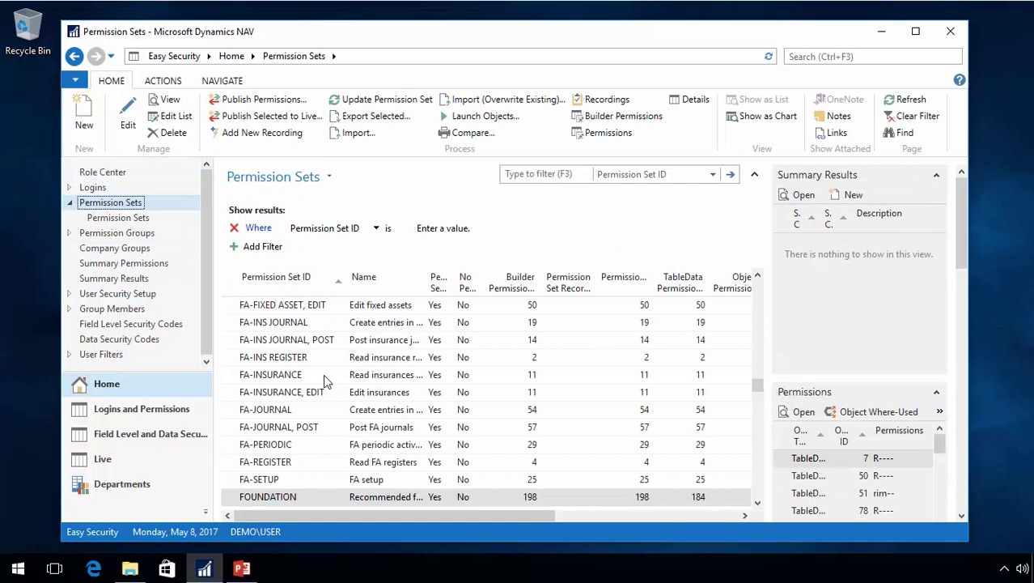
scroll(297, 435, "up", 20)
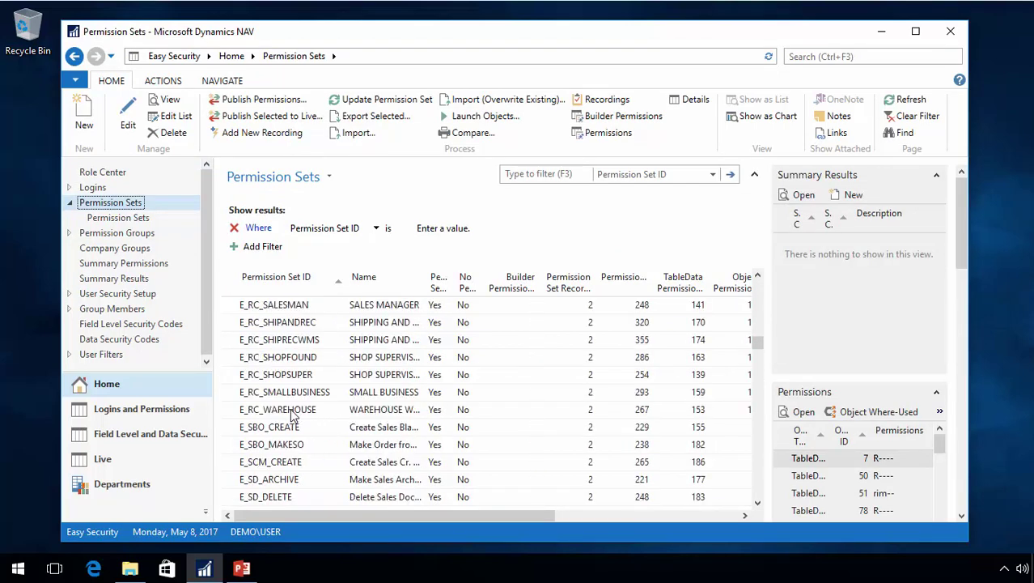
scroll(293, 414, "up", 15)
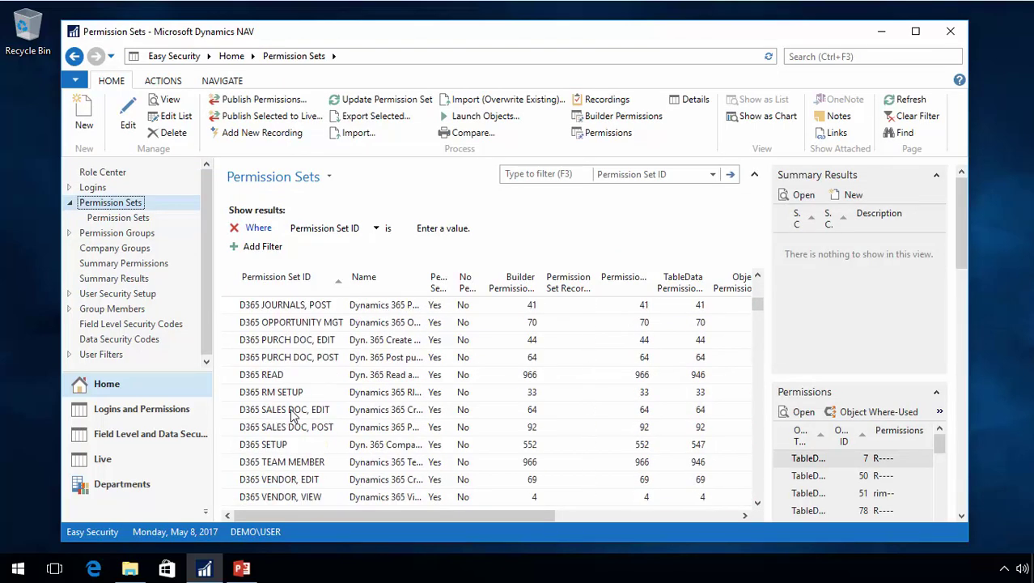
scroll(293, 414, "down", 3)
left_click(278, 324)
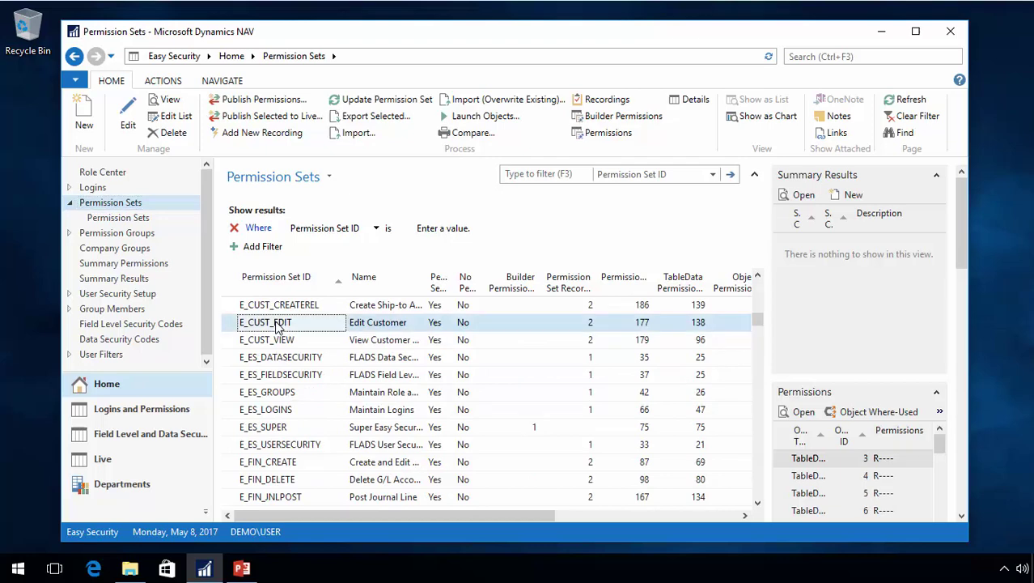
double_click(277, 323)
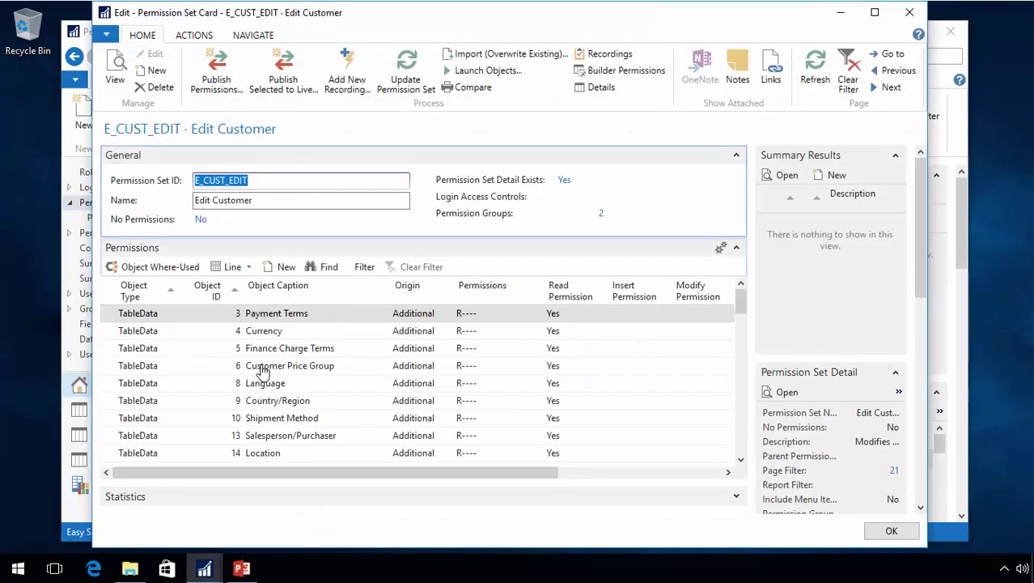
scroll(299, 435, "down", 1)
scroll(299, 434, "down", 1)
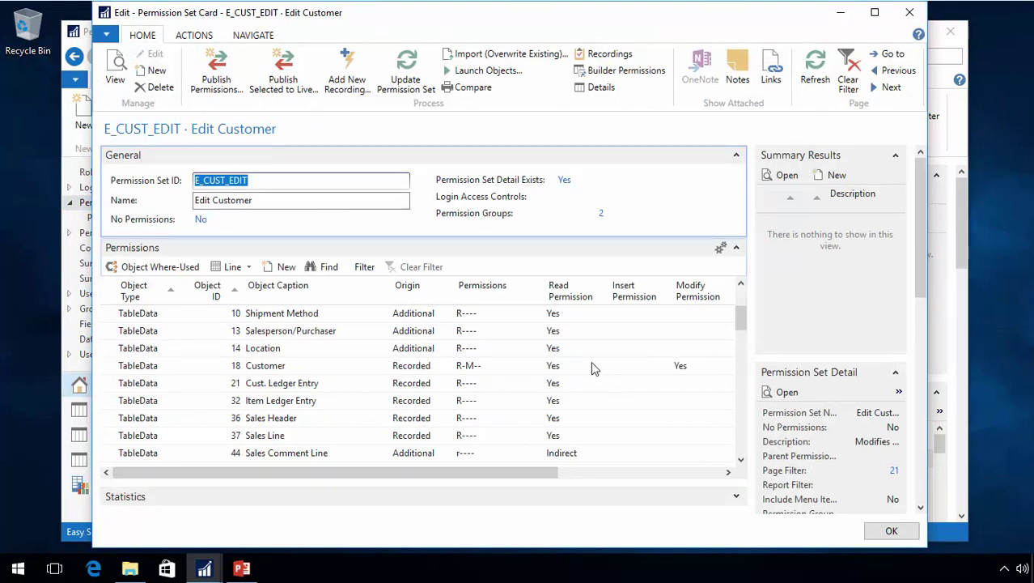
left_click_drag(444, 467, 308, 471)
key("Escape")
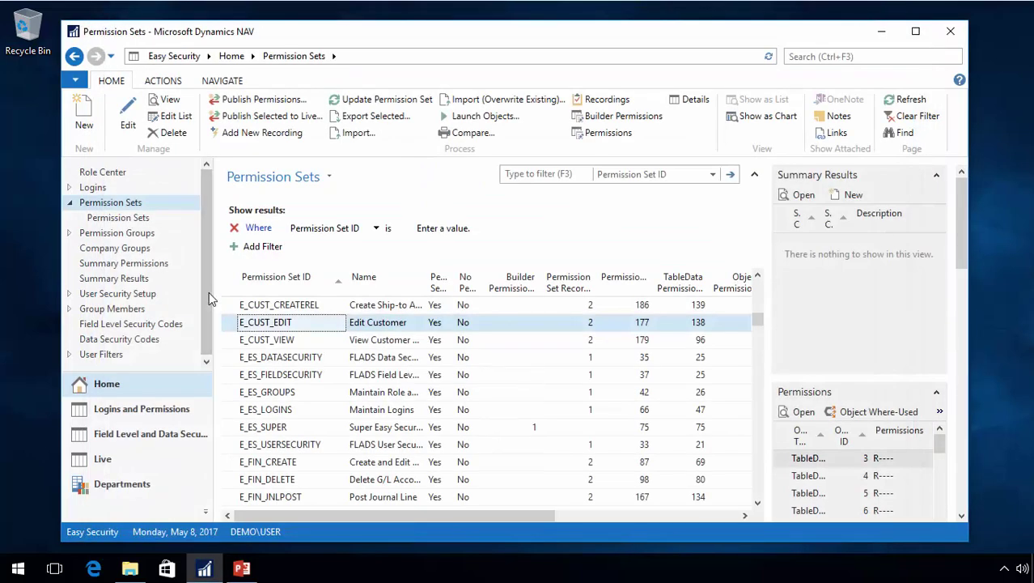
Tick Sec. Filt. for table 18 Customer in the Object Properties list.
left_click(111, 173)
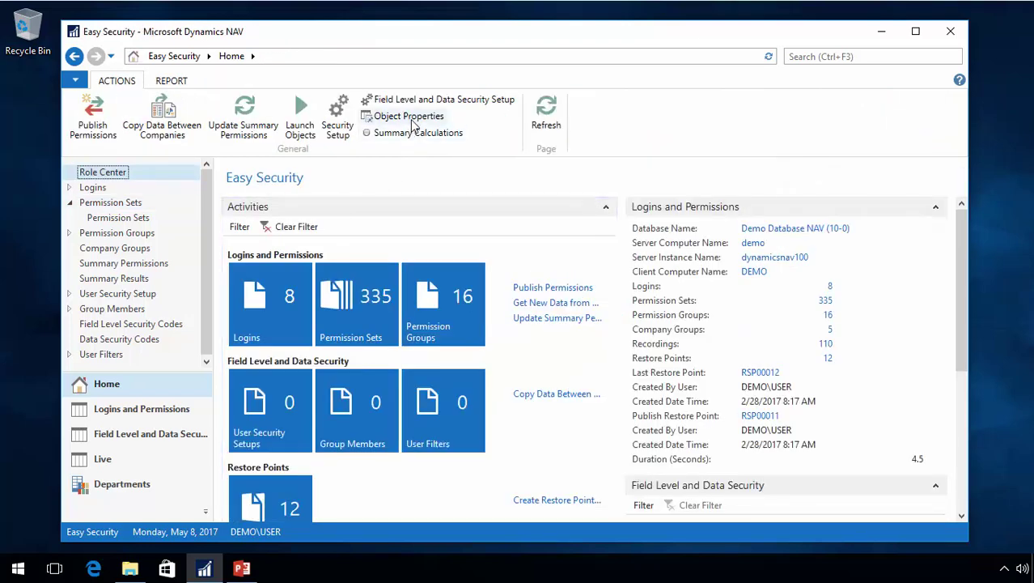
left_click(409, 117)
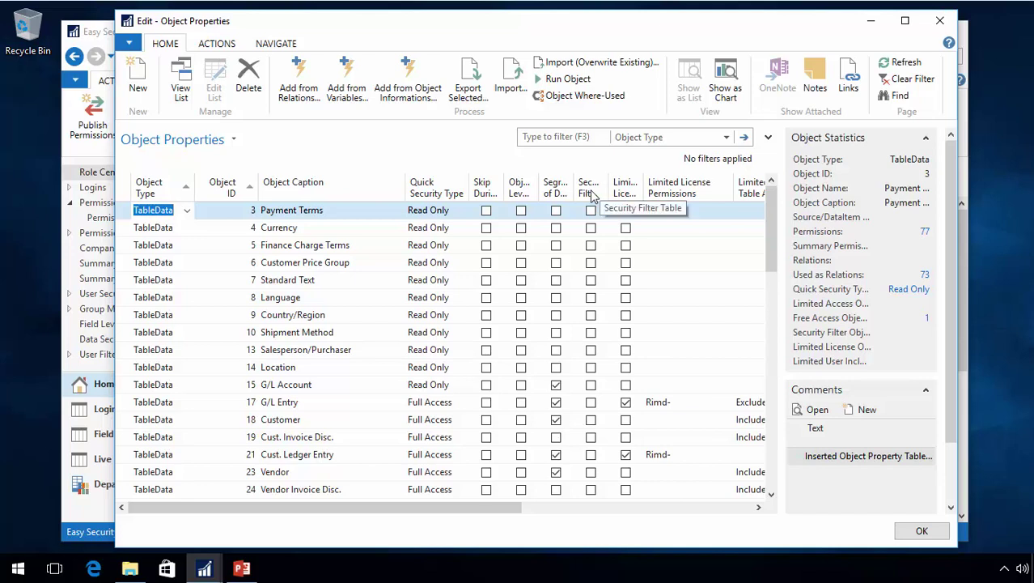
left_click(591, 422)
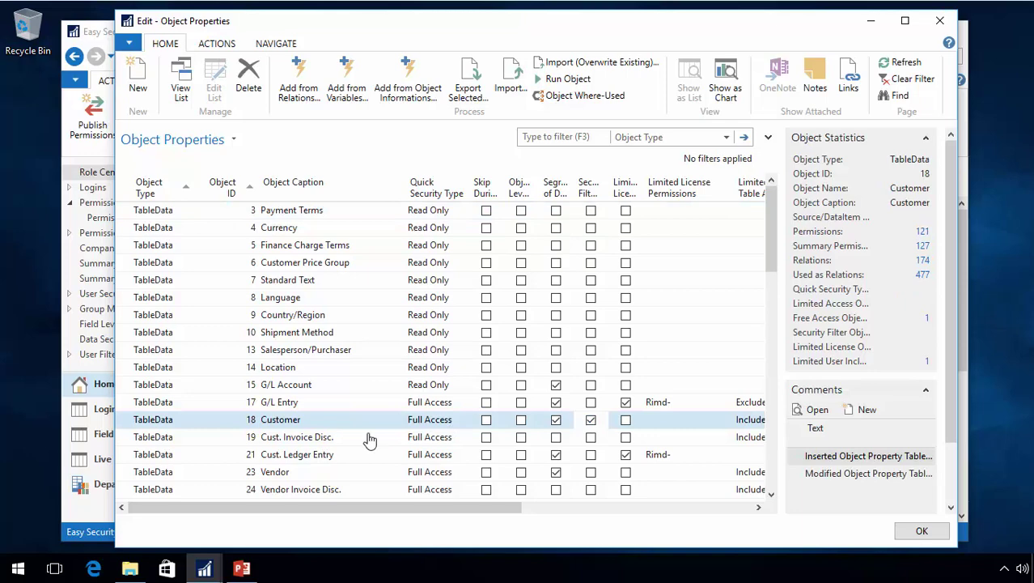
Rebuild E_CUST_EDIT with Update Permission Set, reinserting 177 permissions, then close its card.
key("Escape")
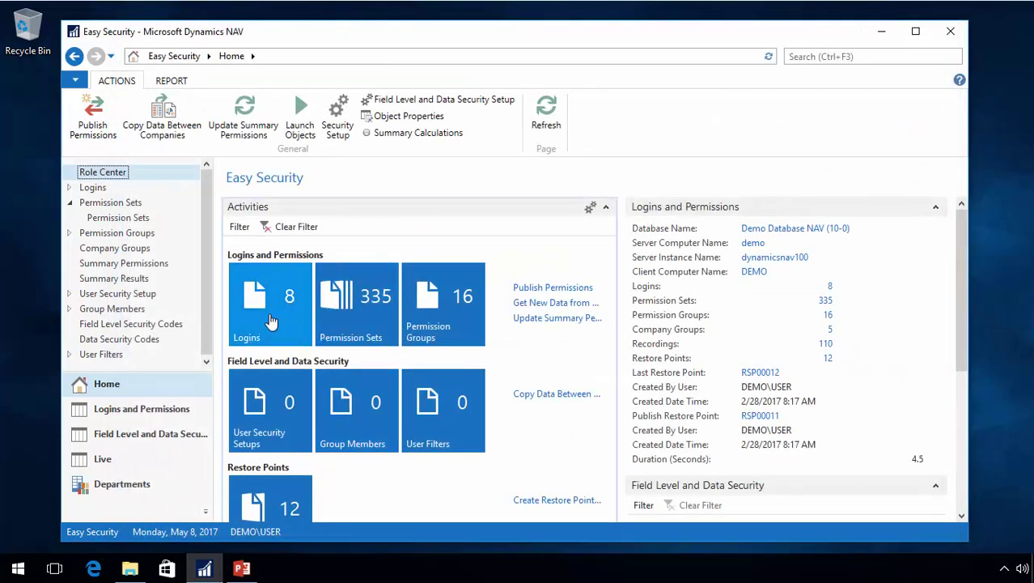
left_click(110, 204)
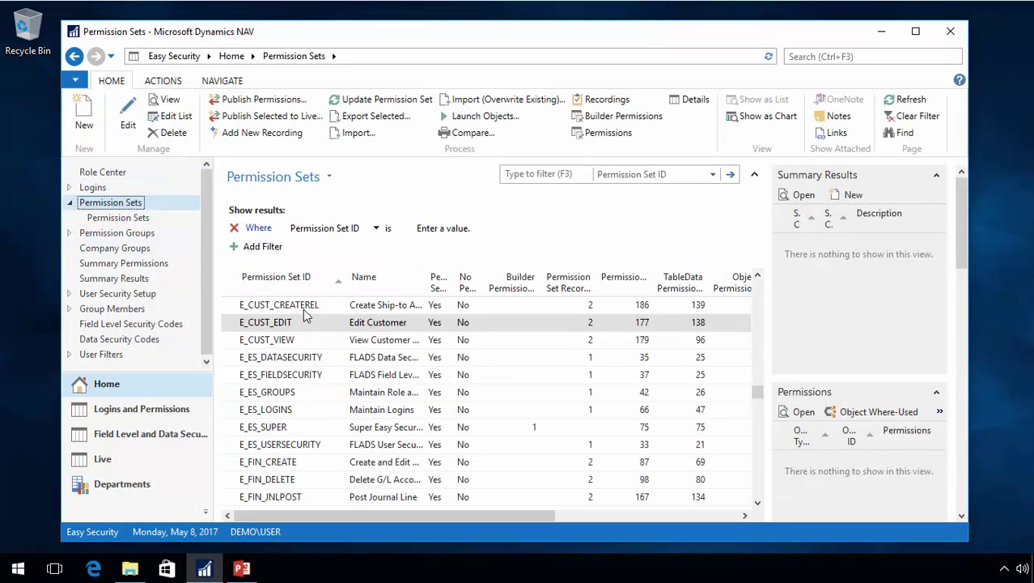
double_click(275, 326)
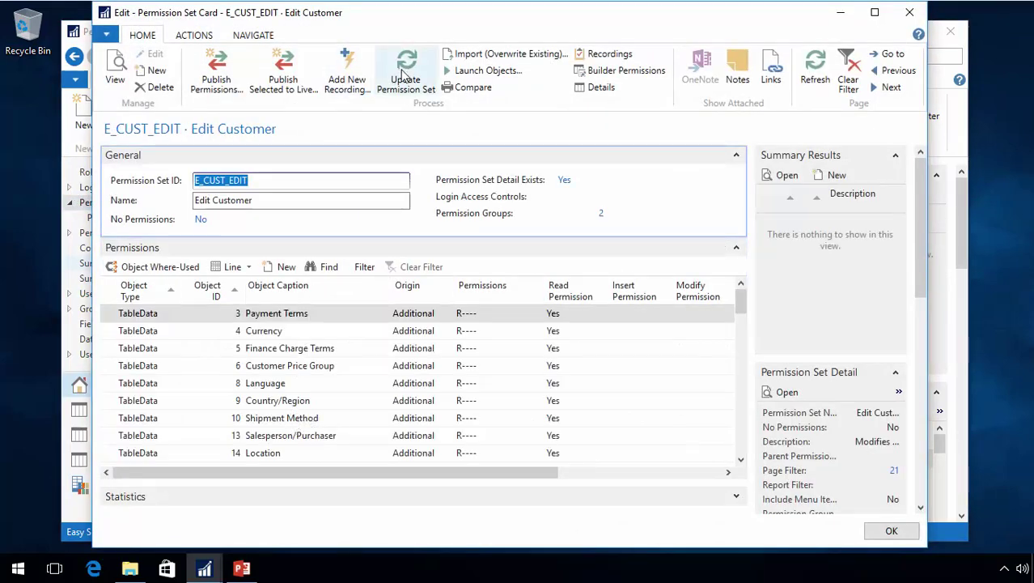
left_click(406, 74)
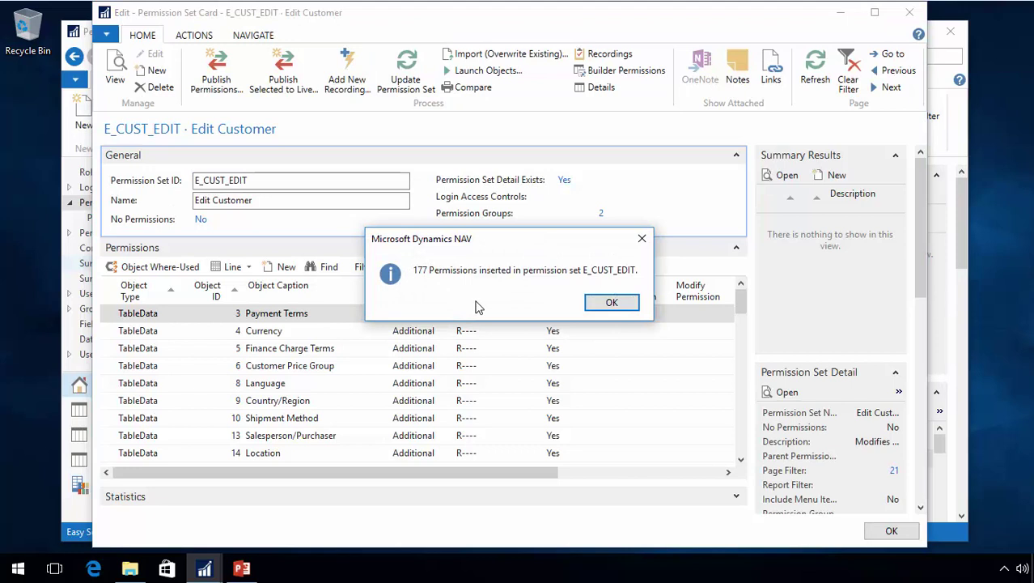
left_click(619, 304)
scroll(308, 416, "down", 2)
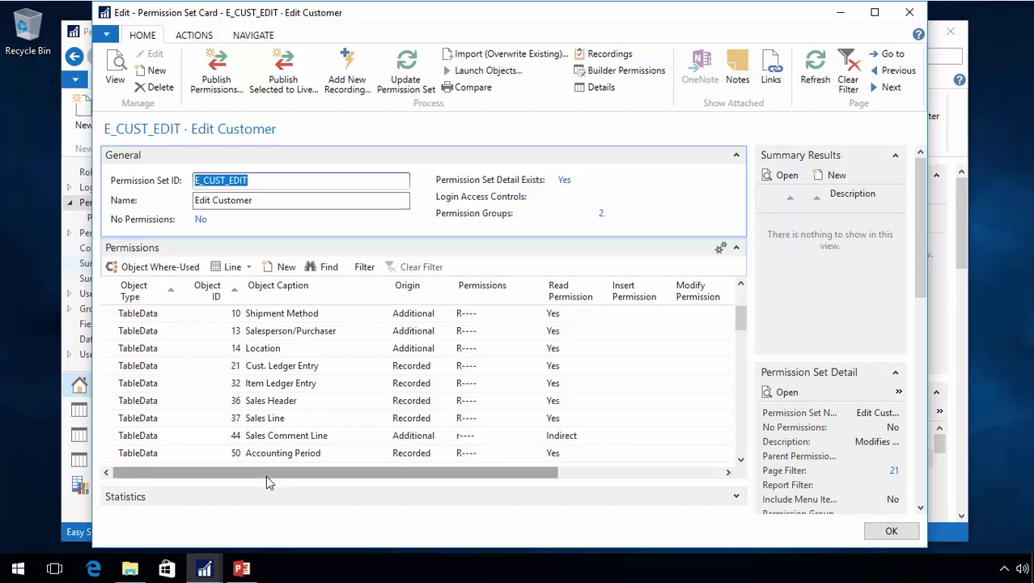
left_click_drag(266, 475, 497, 468)
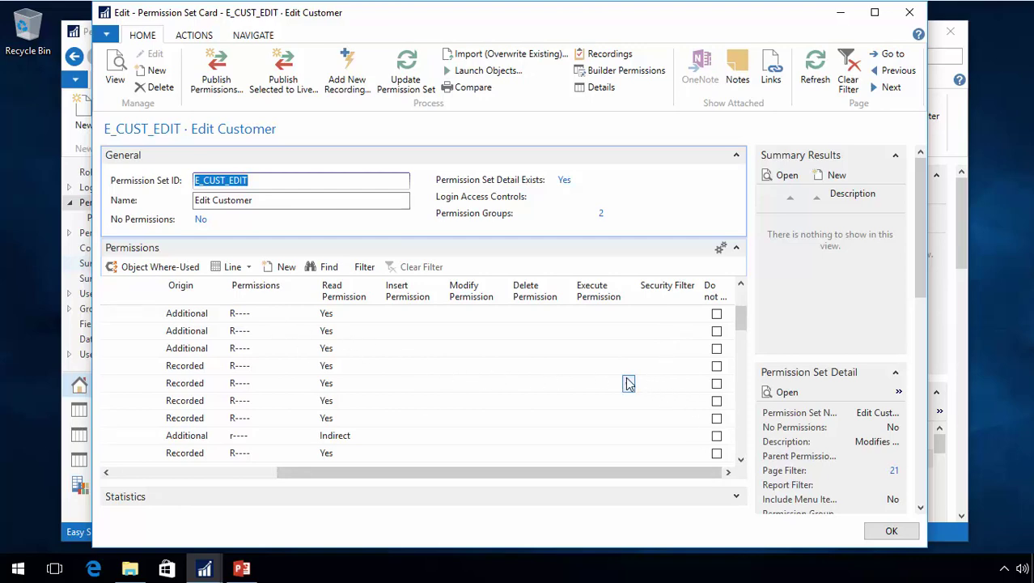
key("Escape")
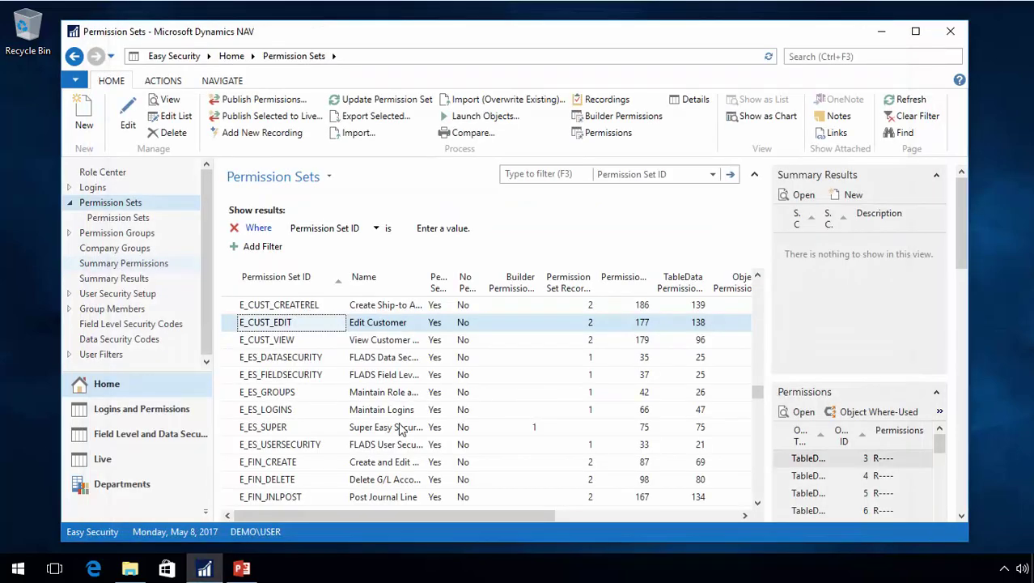
Select CRONUS North America as the working company from the status-bar company selector.
left_click(90, 532)
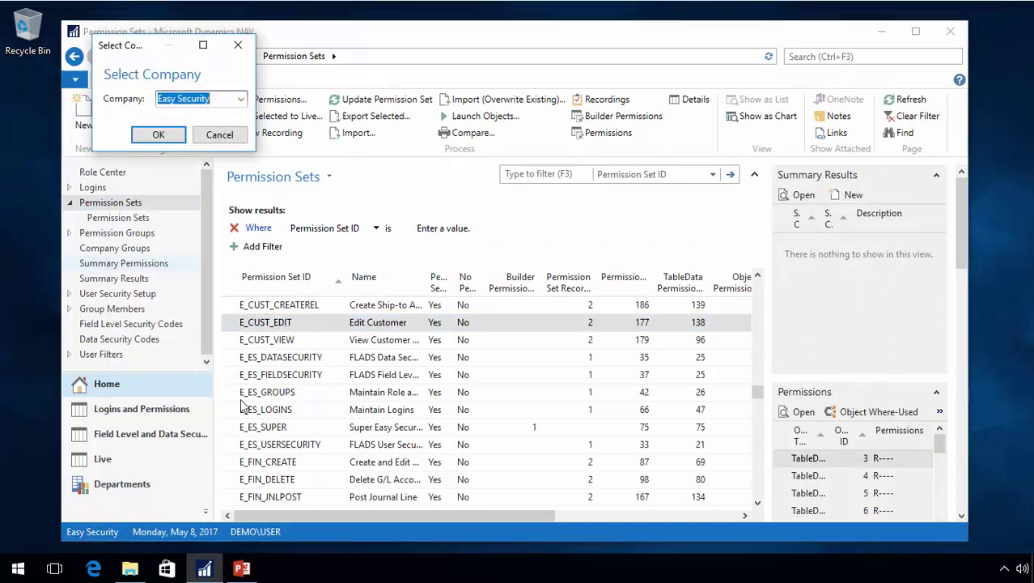
left_click(240, 99)
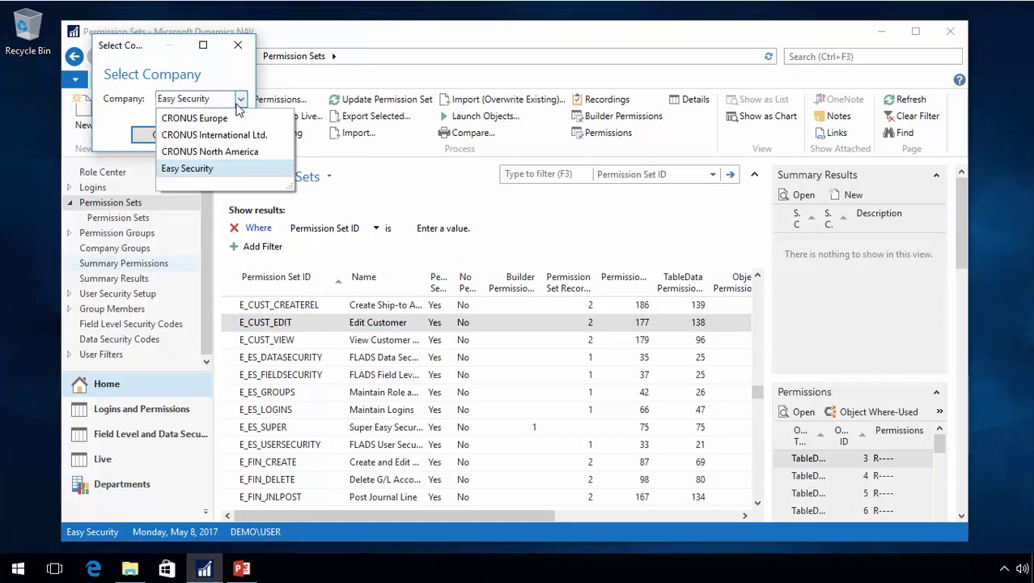
left_click(202, 156)
left_click(160, 135)
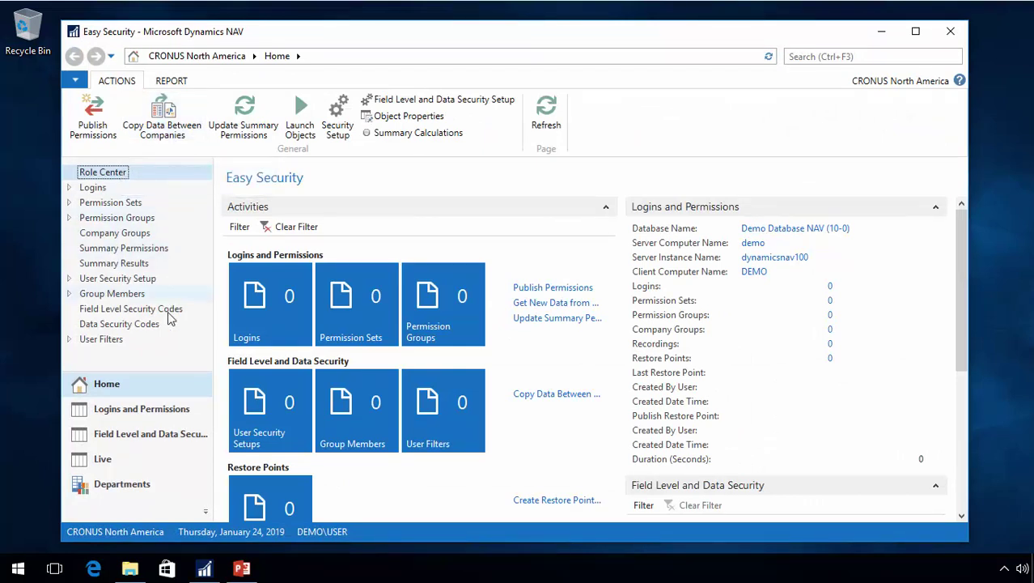
Go through Departments > Administration > IT Administration to the Permission Sets list.
left_click(126, 484)
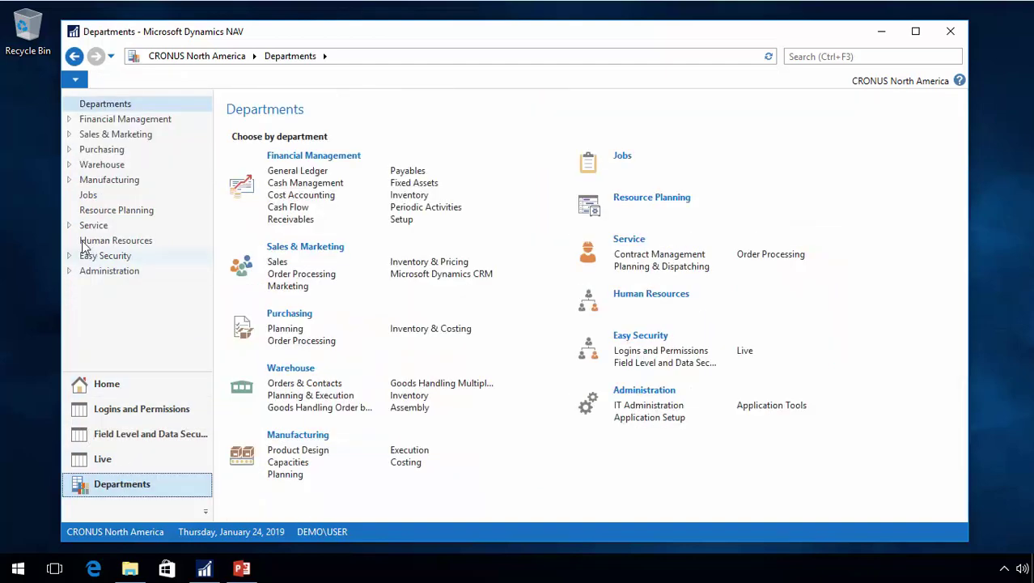
left_click(74, 271)
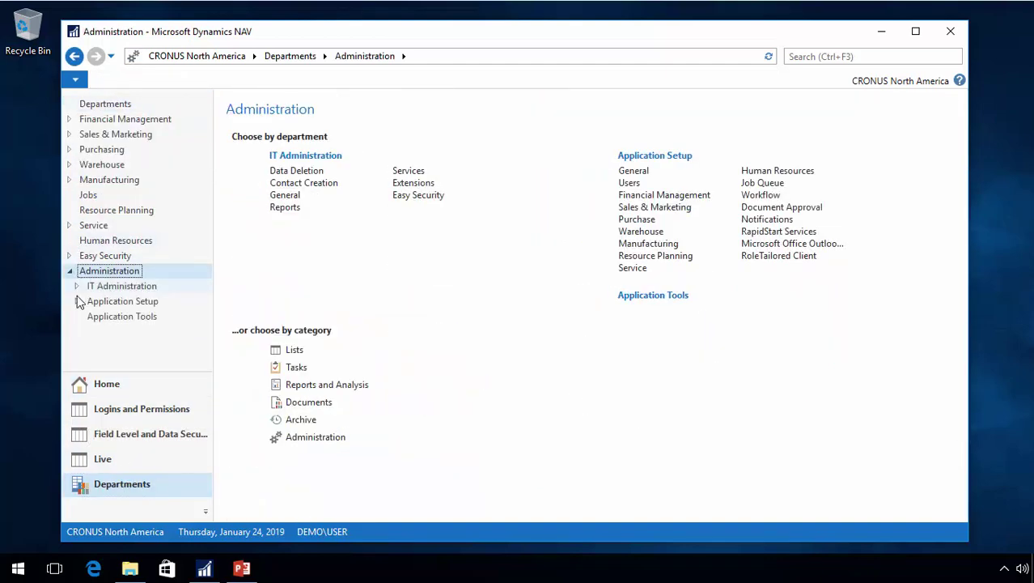
left_click(78, 288)
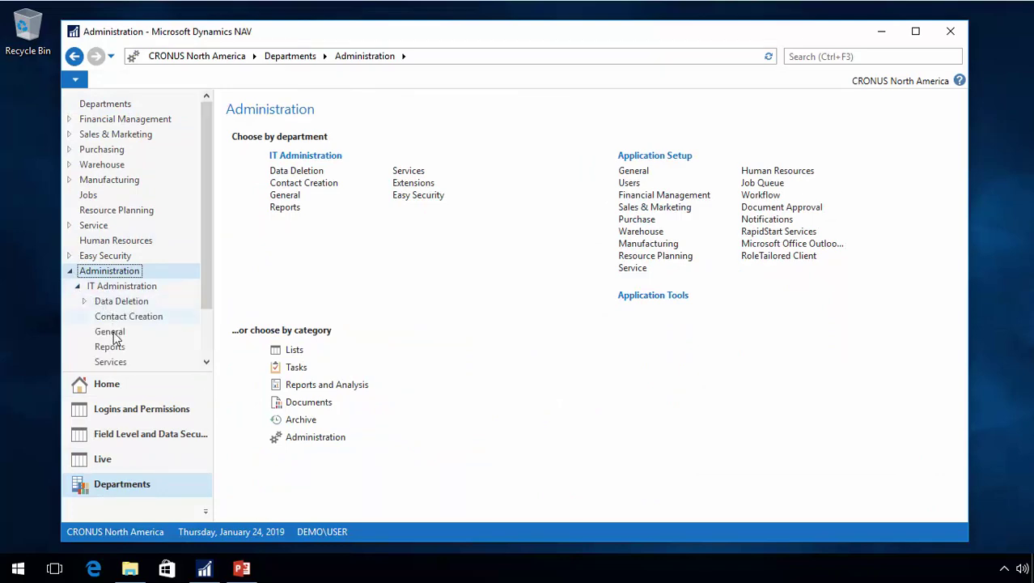
left_click(111, 332)
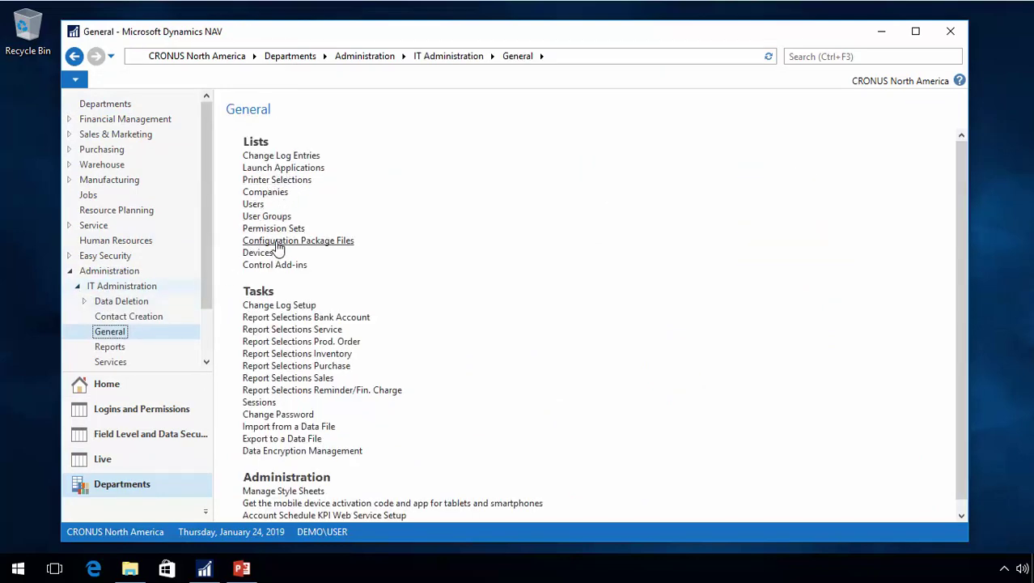
left_click(272, 229)
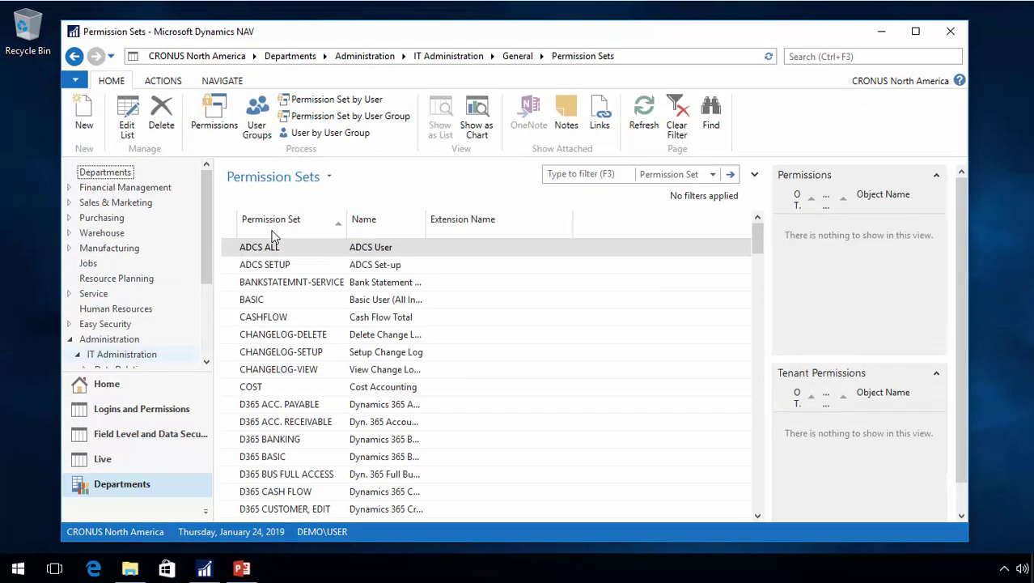
Add permission set CUSTOMER LIMIT named Customer SecurityFilter.
left_click(84, 113)
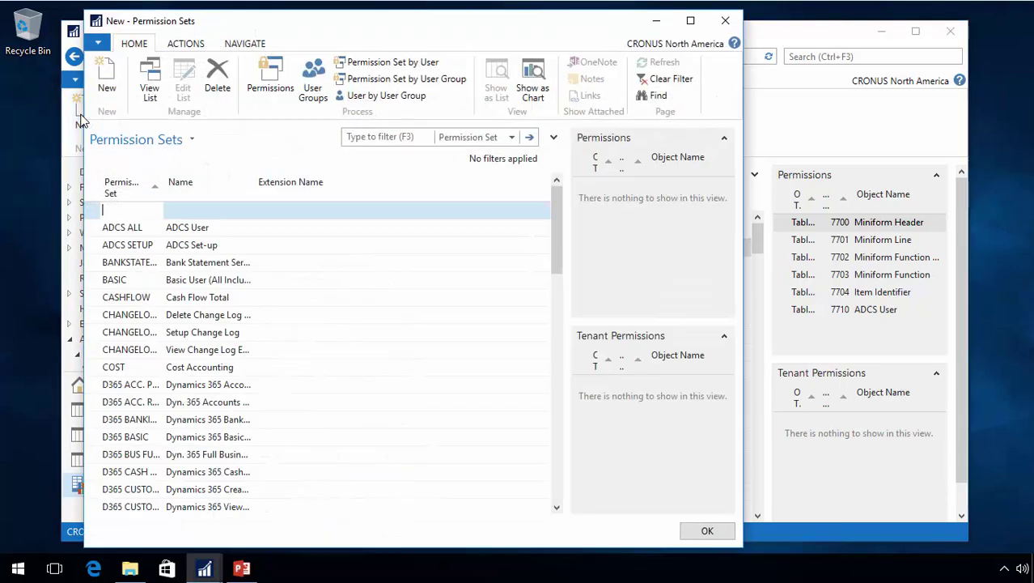
type("customer limit")
key("Tab")
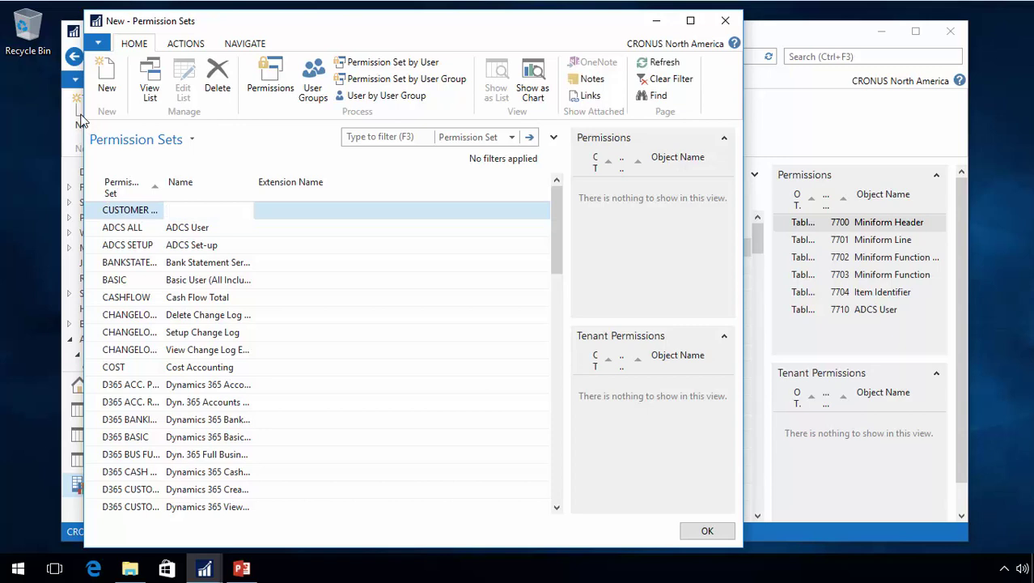
type("Customer SecurityFilter")
key("Down")
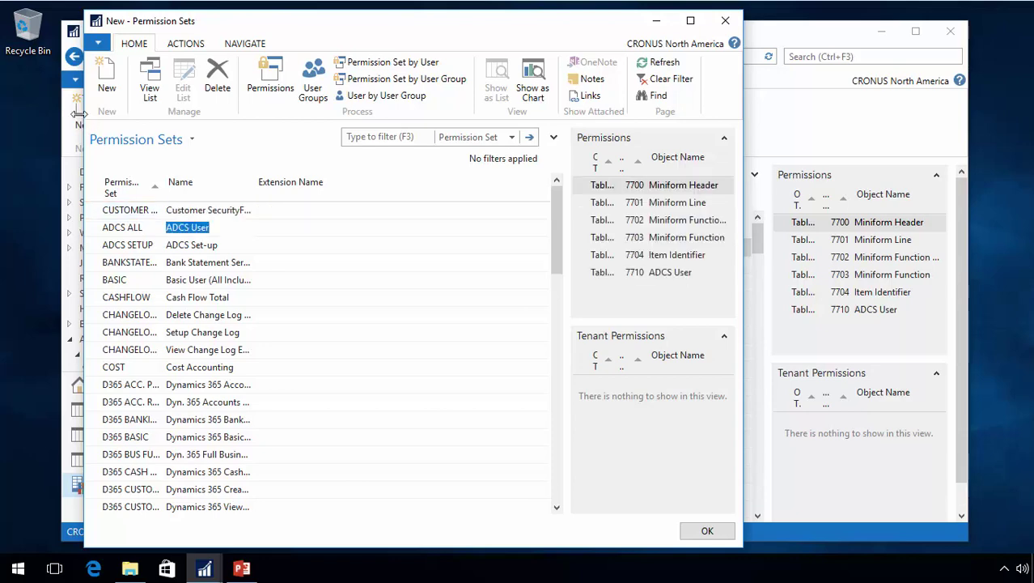
left_click(178, 210)
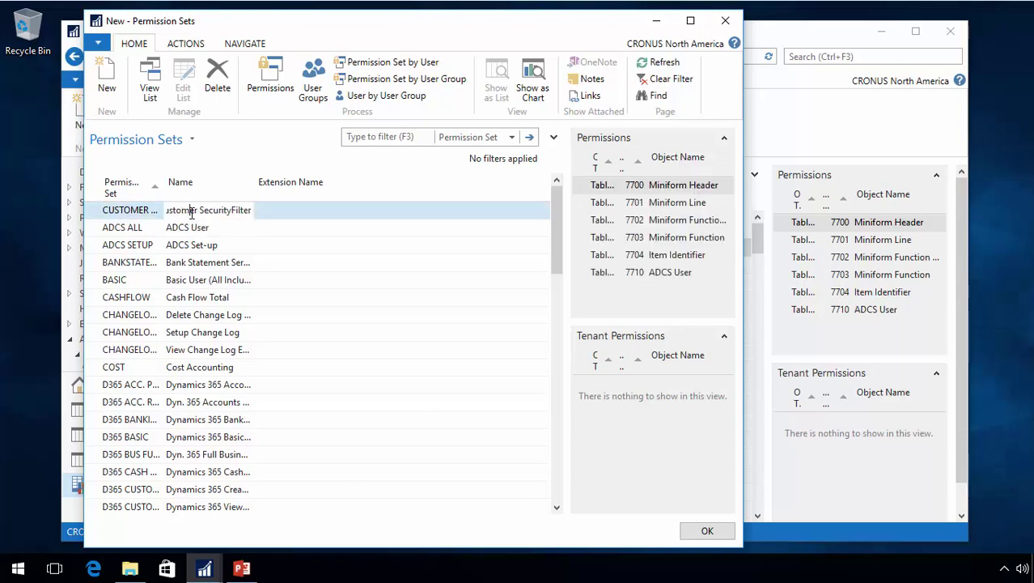
Give CUSTOMER LIMIT a table 18 permission with Insert, Modify and Delete cleared.
left_click(272, 79)
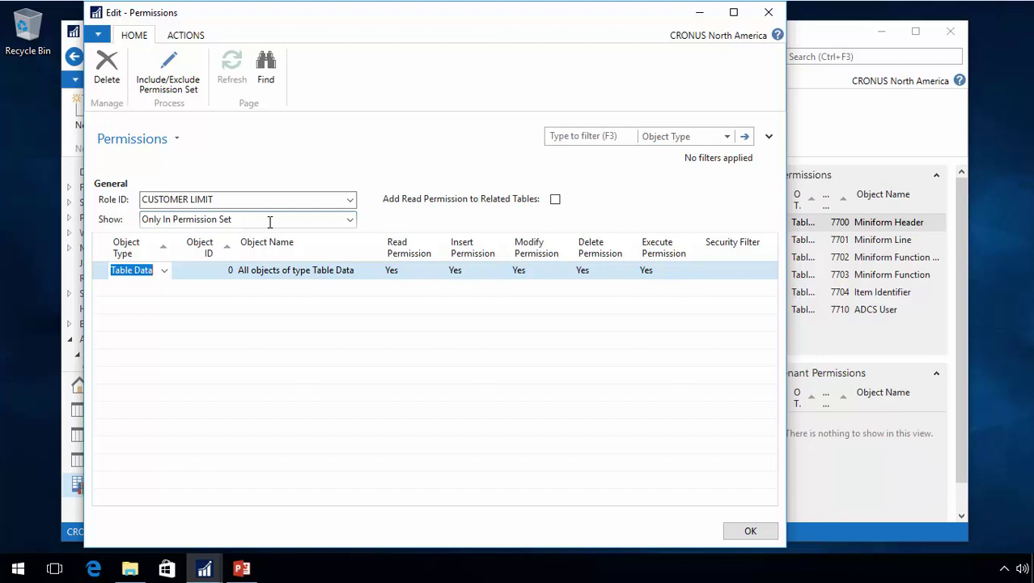
key("Tab")
type("18")
key("Tab")
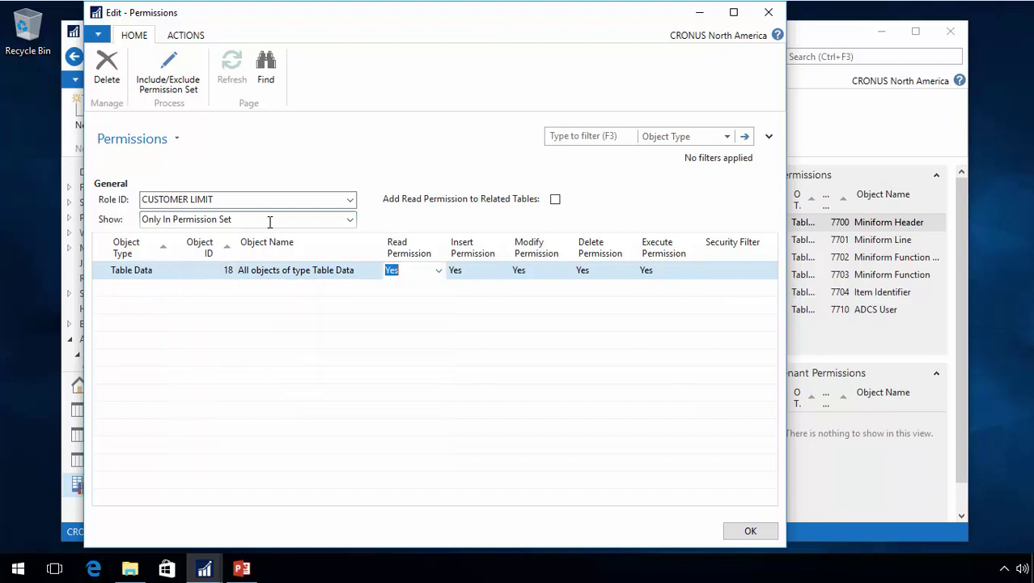
key("Tab")
key("BackSpace")
key("Tab")
key("BackSpace")
key("Tab")
key("BackSpace")
key("Tab")
key("Tab")
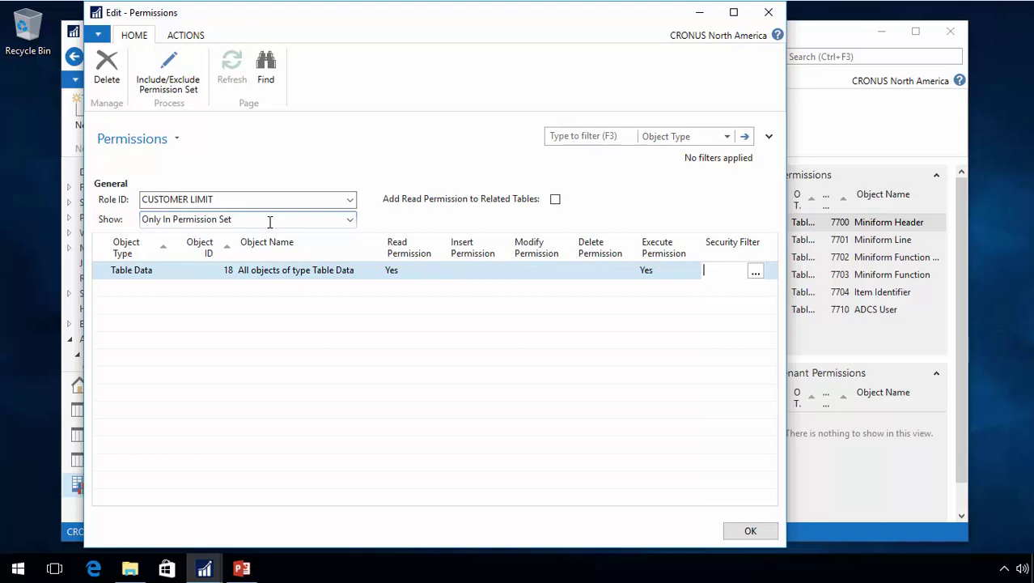
Set the security filter to Location Code ''|BLUE in the Table Filter.
left_click(755, 273)
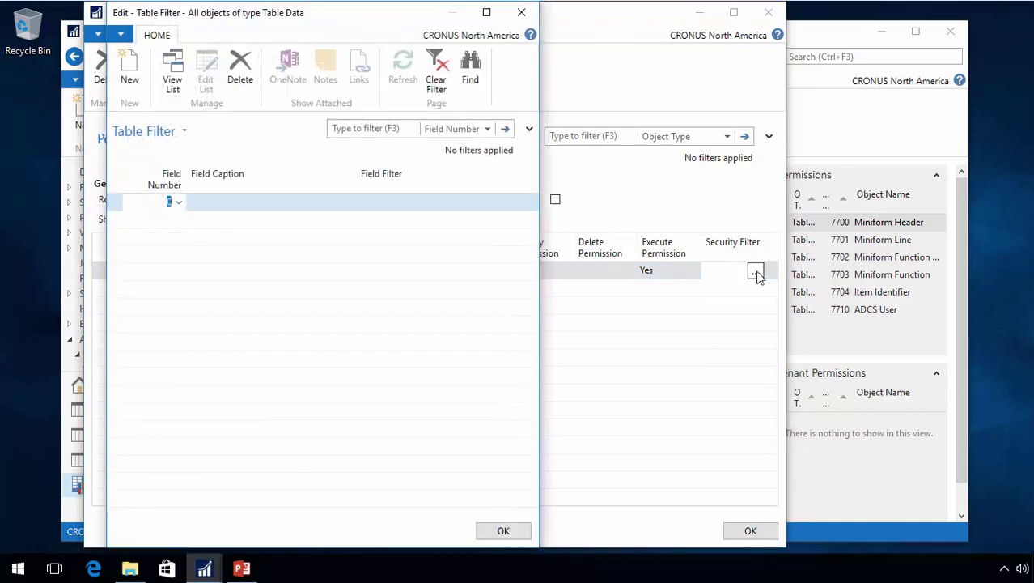
left_click(180, 203)
scroll(270, 458, "down", 6)
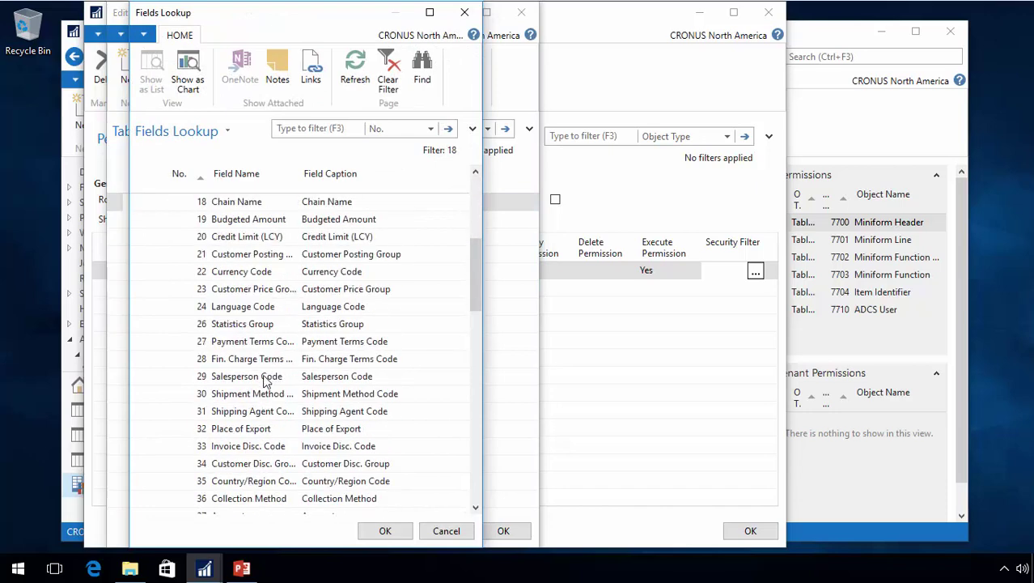
scroll(267, 389, "down", 6)
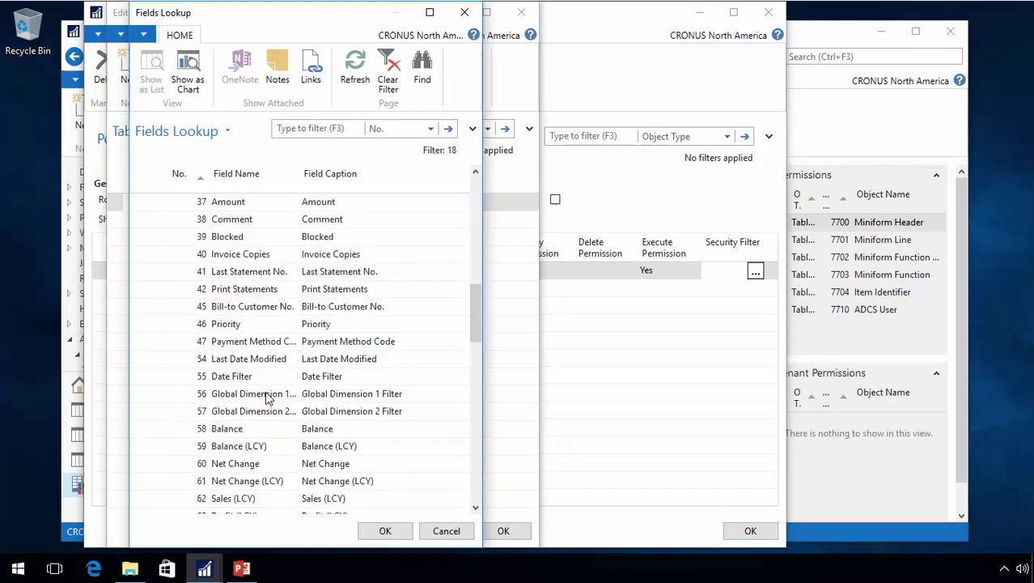
scroll(267, 396, "down", 1)
left_click(246, 180)
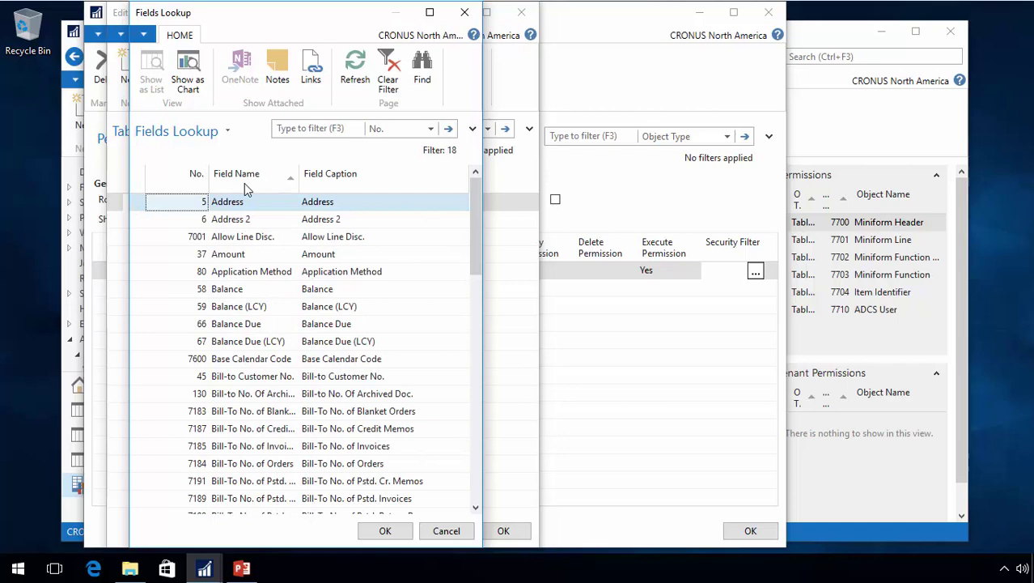
scroll(275, 376, "down", 12)
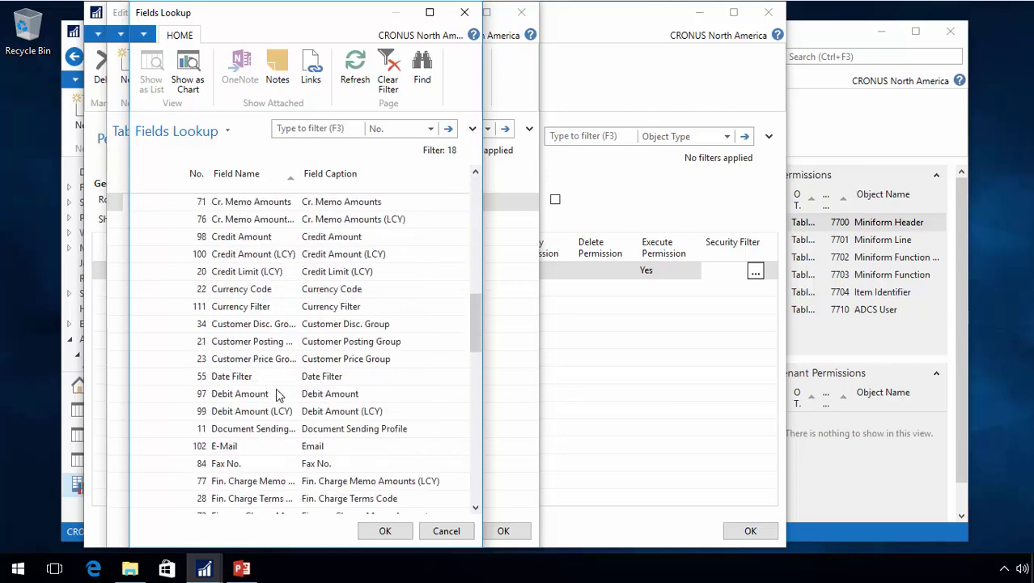
scroll(275, 394, "down", 5)
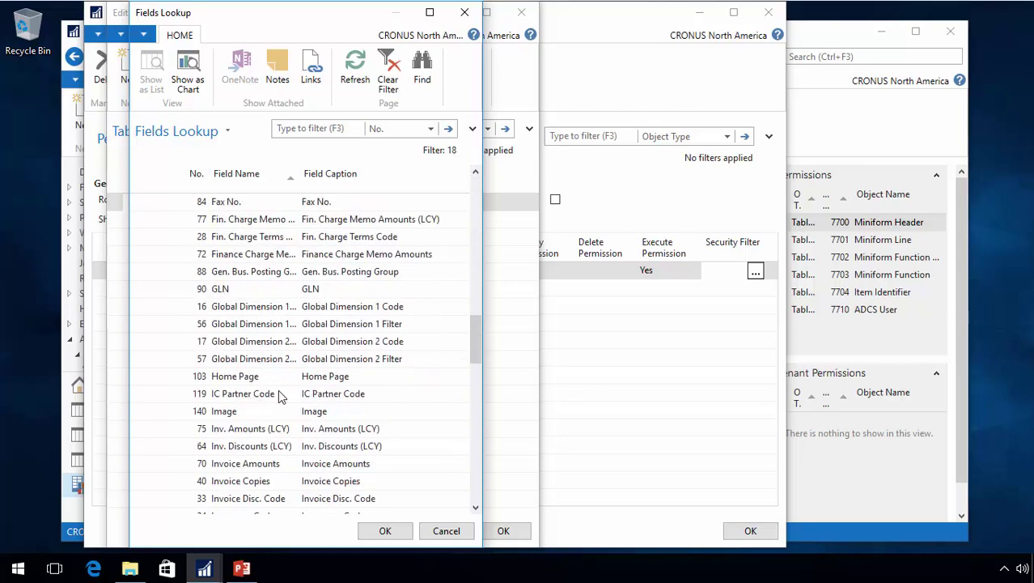
scroll(270, 420, "down", 5)
left_click(242, 314)
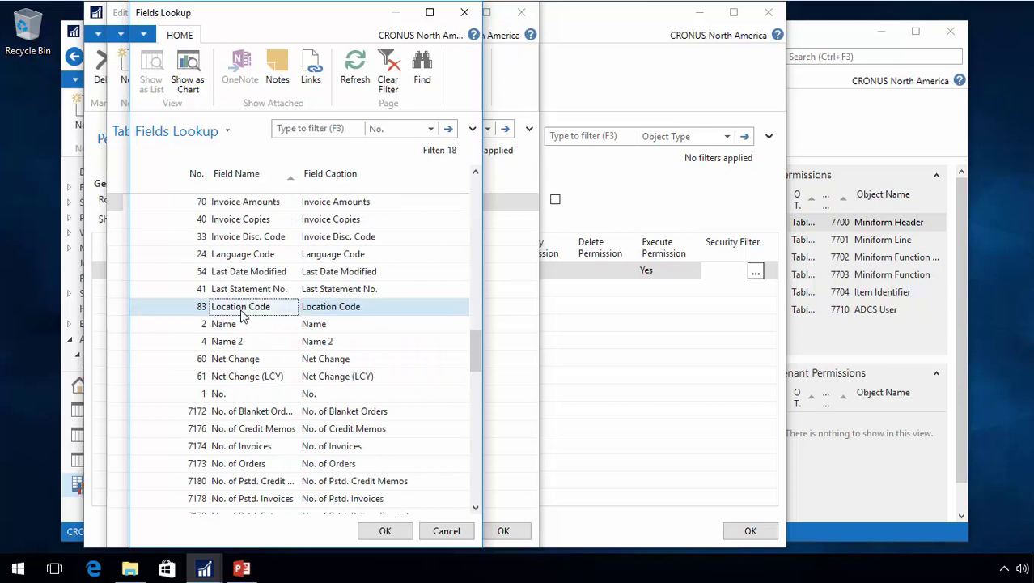
double_click(242, 314)
left_click(387, 204)
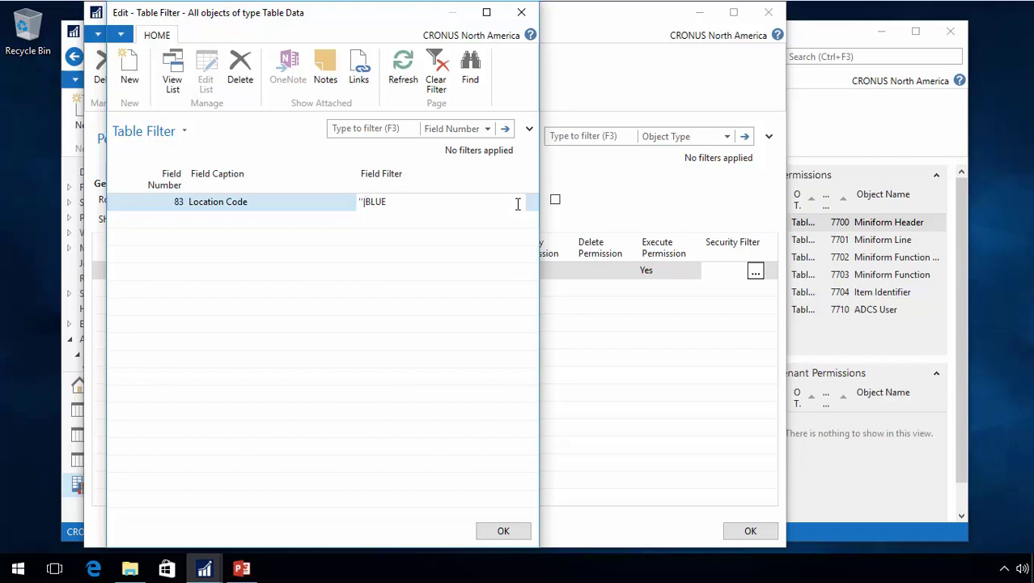
key("Return")
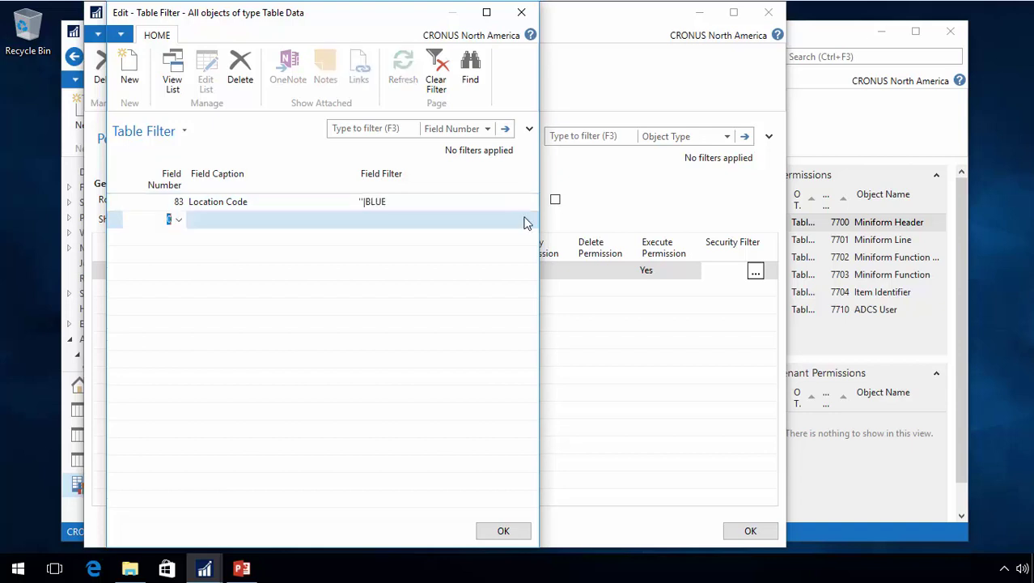
Confirm the Table Filter and save the CUSTOMER LIMIT permissions.
left_click(502, 531)
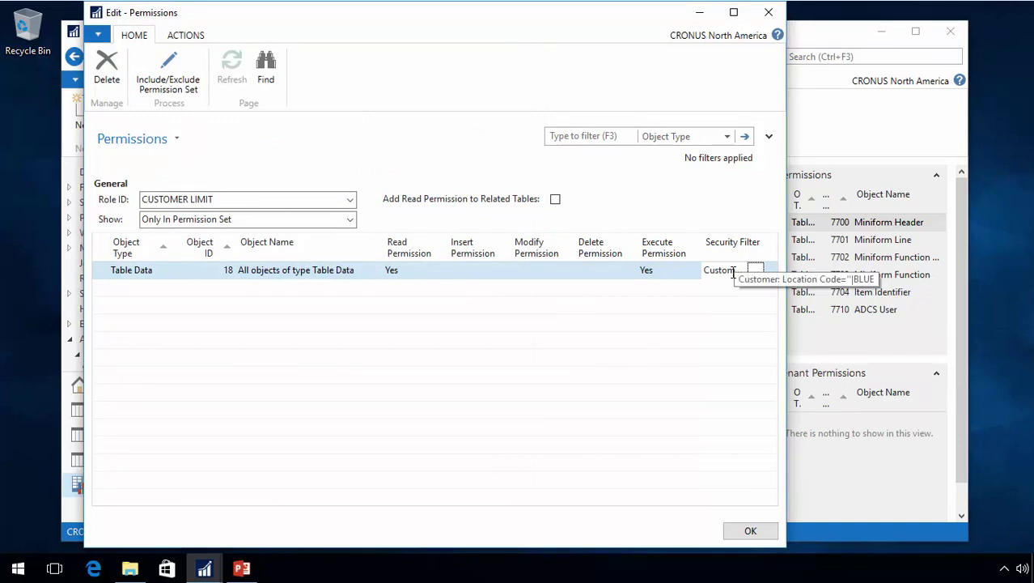
left_click(751, 532)
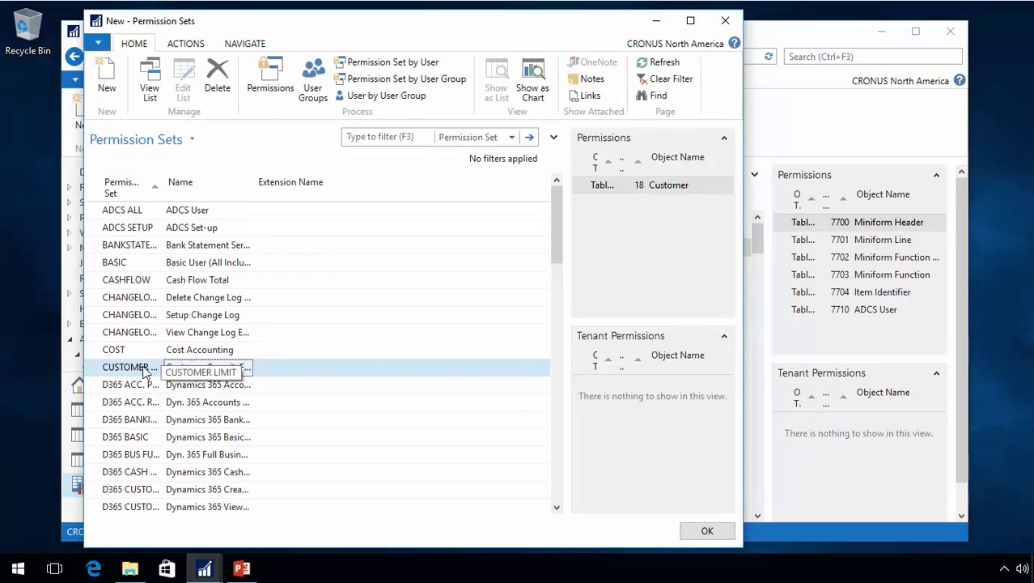
Close the new permission set window, change company to Easy Security, and show Permission Sets actions.
key("Escape")
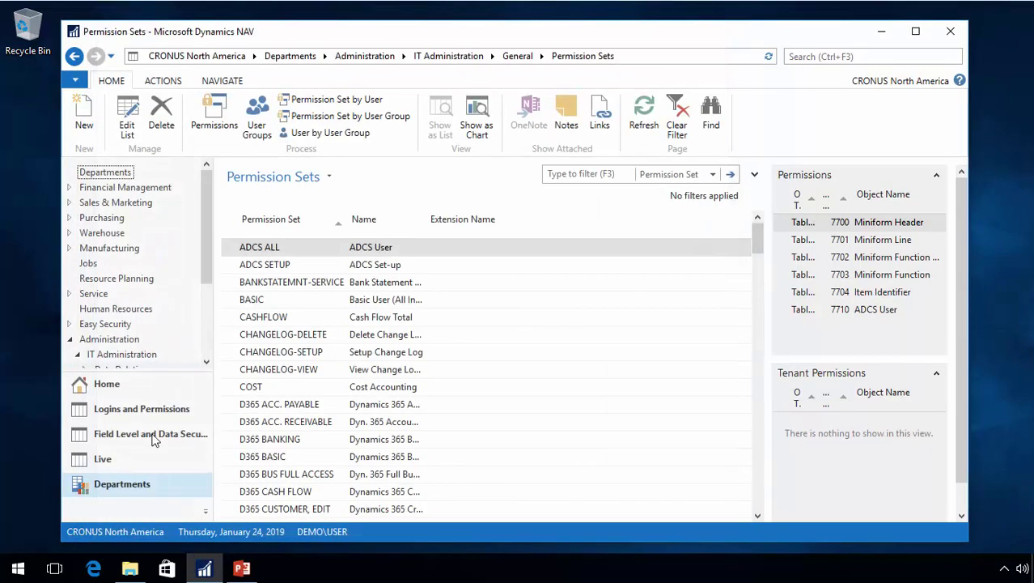
left_click(122, 532)
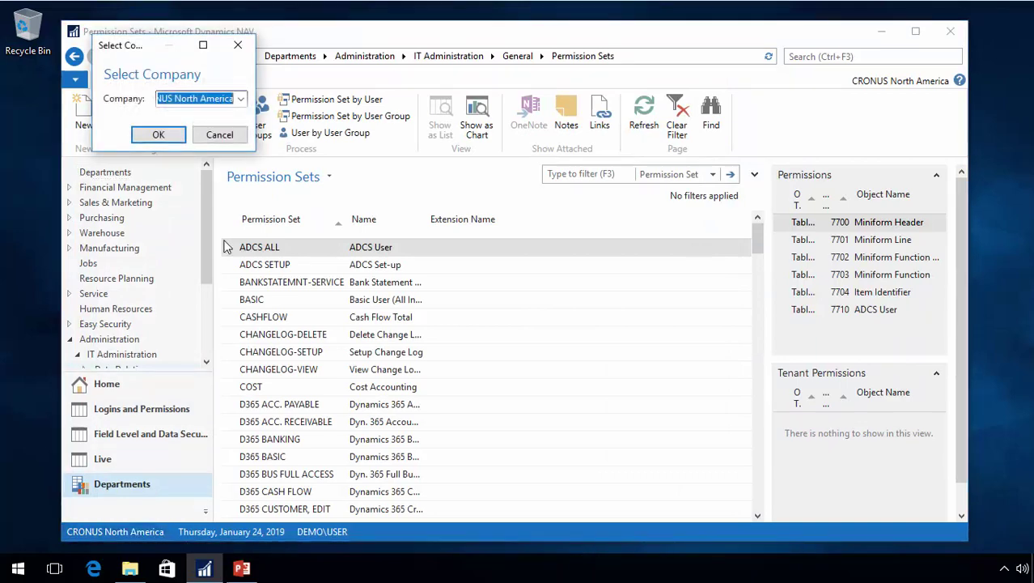
left_click(240, 100)
left_click(188, 168)
left_click(152, 135)
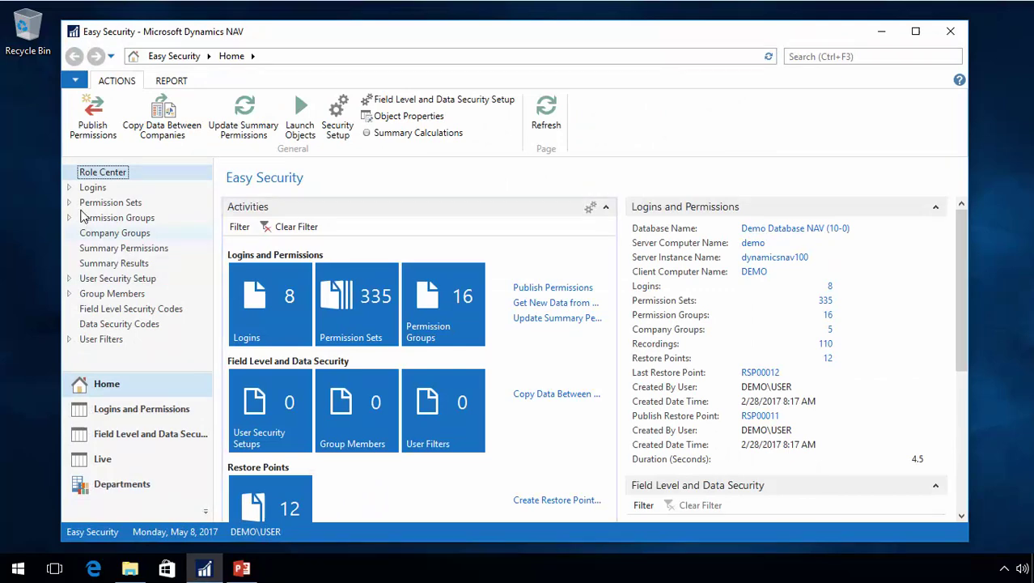
left_click(113, 204)
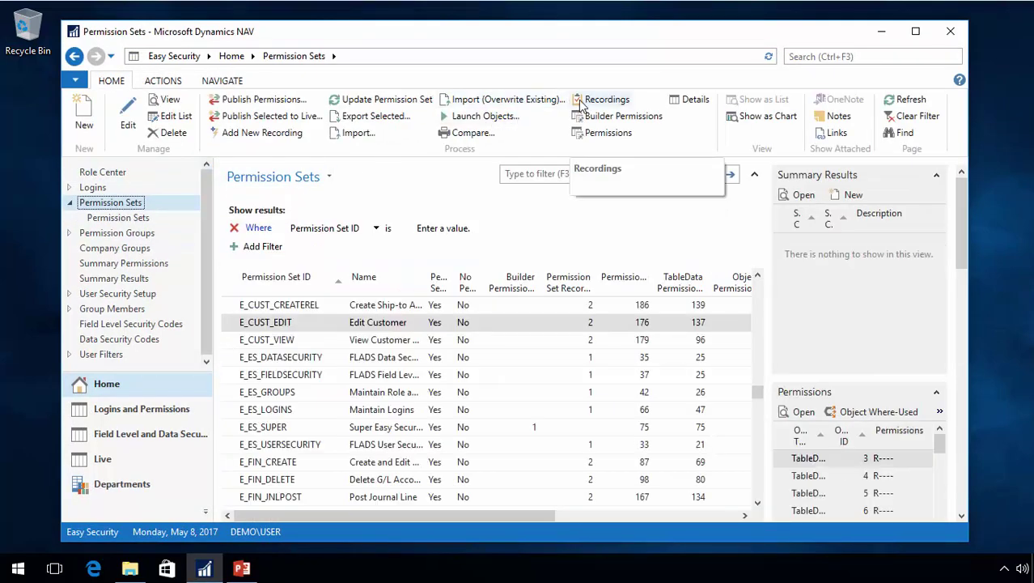
left_click(163, 81)
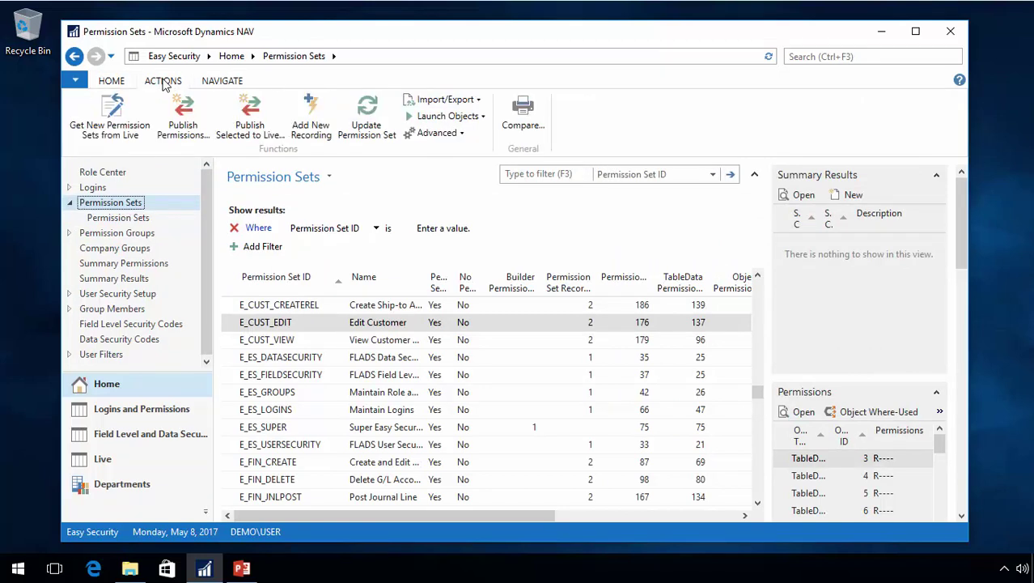
Fetch new permission sets from live and select CUSTOMER LIMIT at the top of the list.
left_click(135, 122)
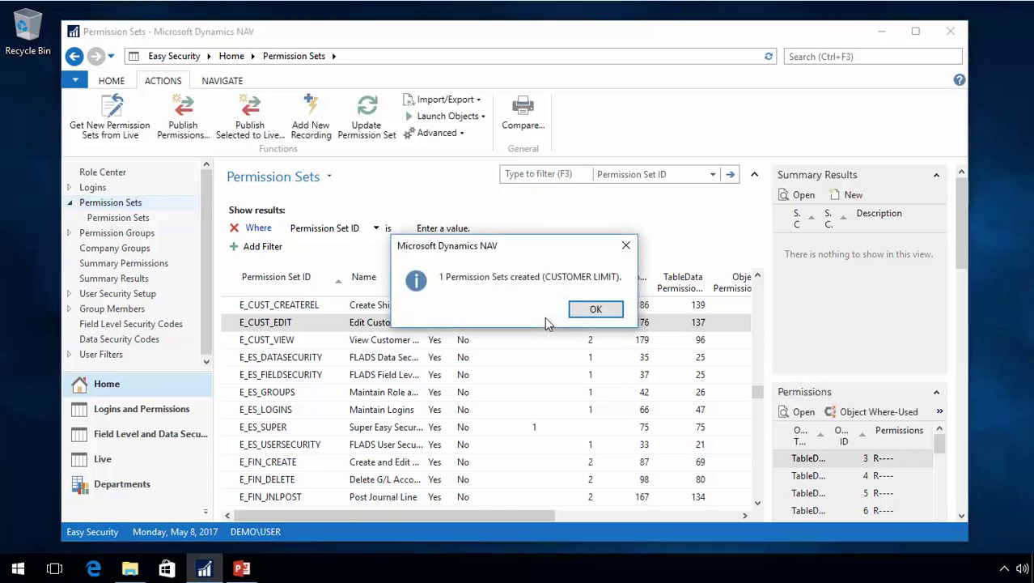
left_click(595, 308)
scroll(324, 338, "up", 5)
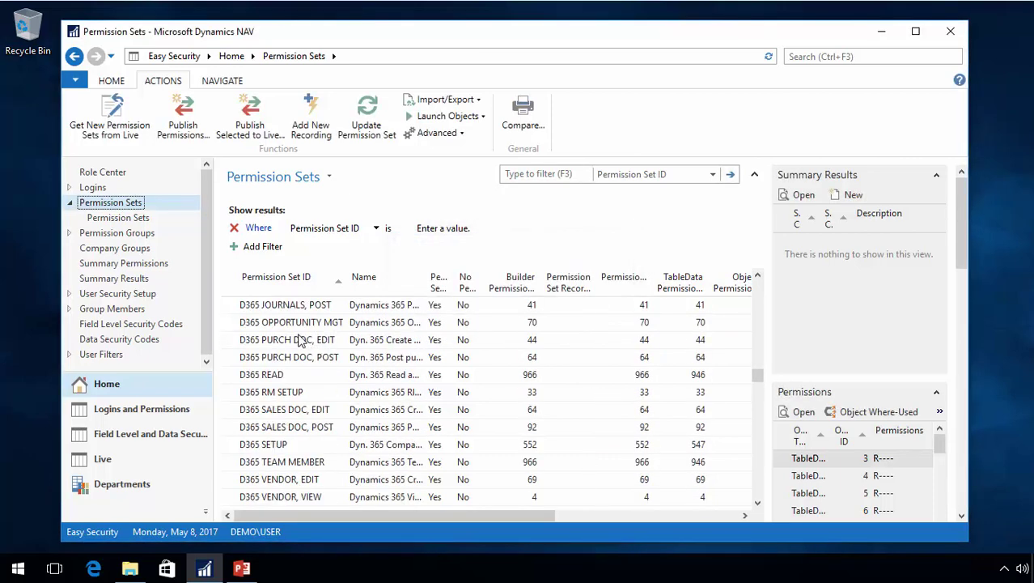
scroll(299, 340, "up", 7)
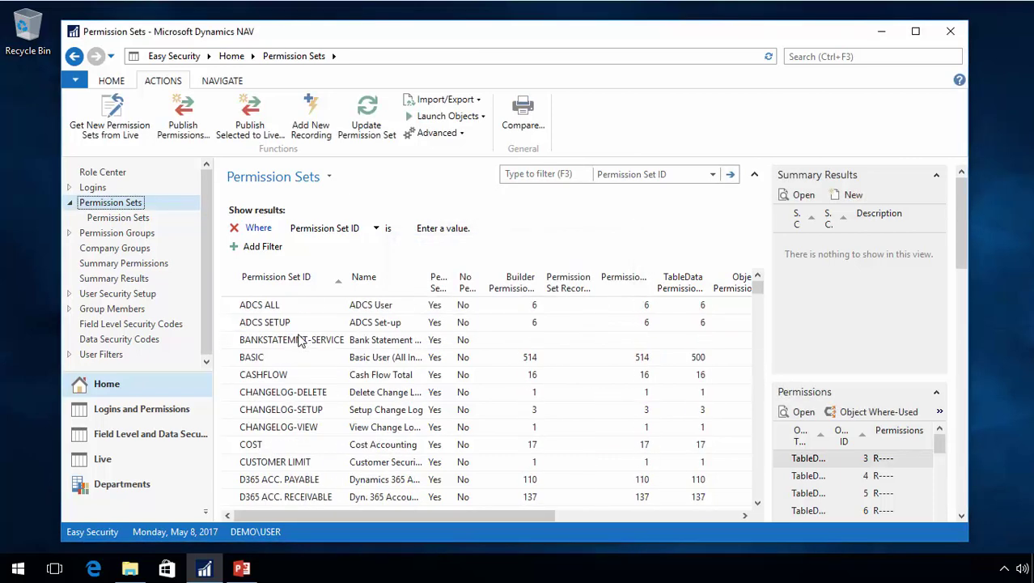
left_click(285, 461)
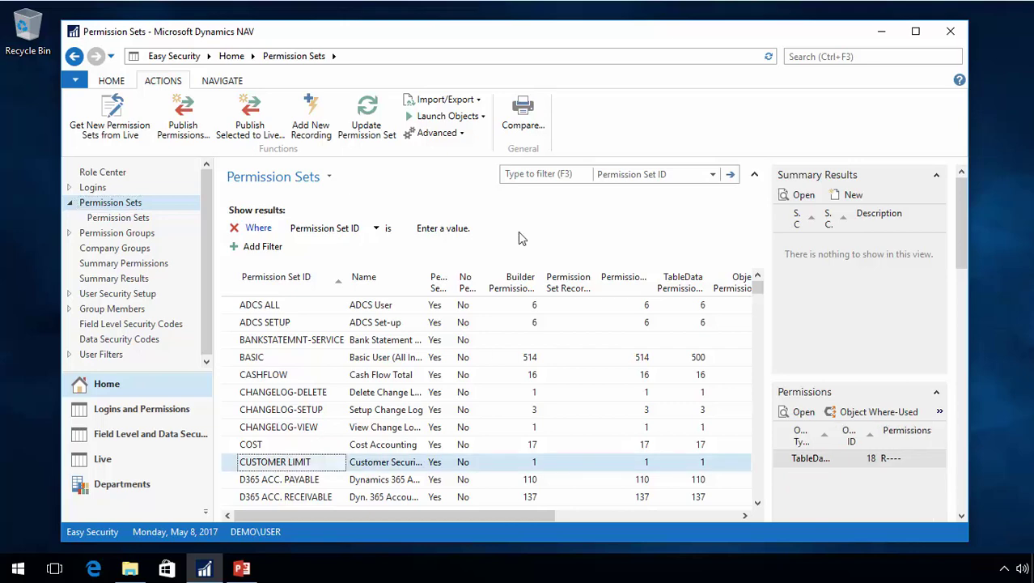
left_click(111, 81)
left_click(624, 116)
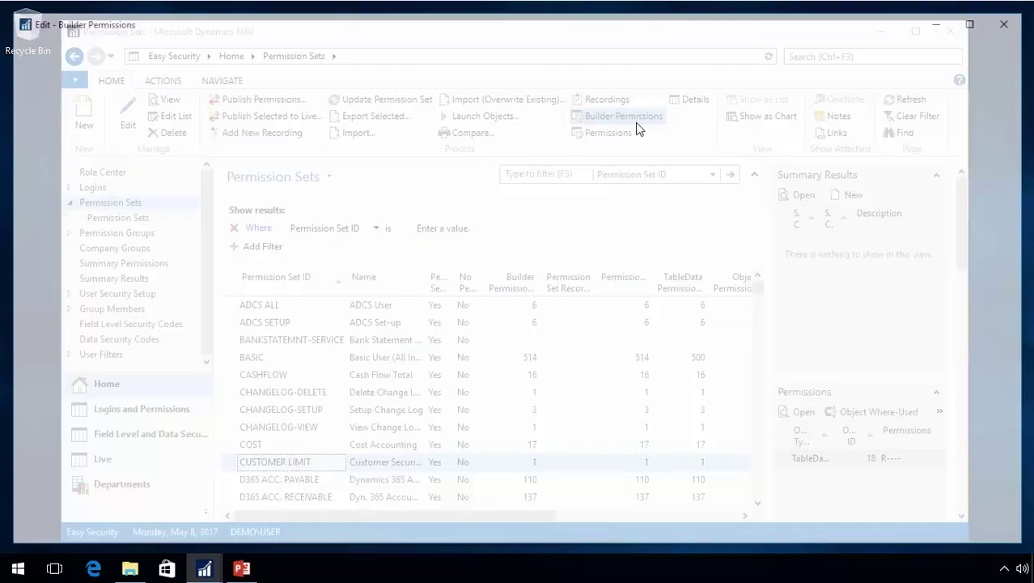
left_click_drag(400, 508, 663, 522)
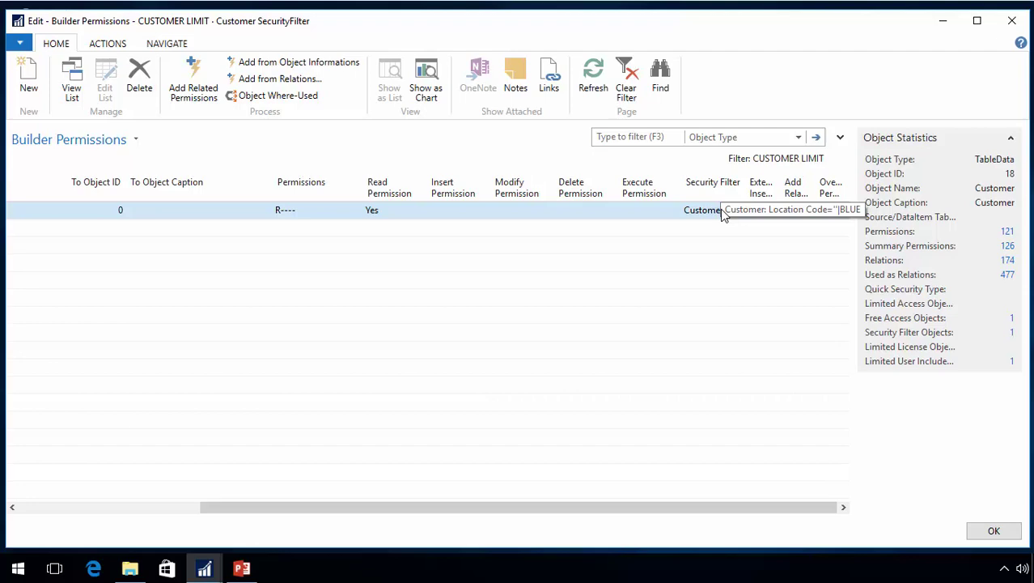
left_click_drag(531, 508, 317, 510)
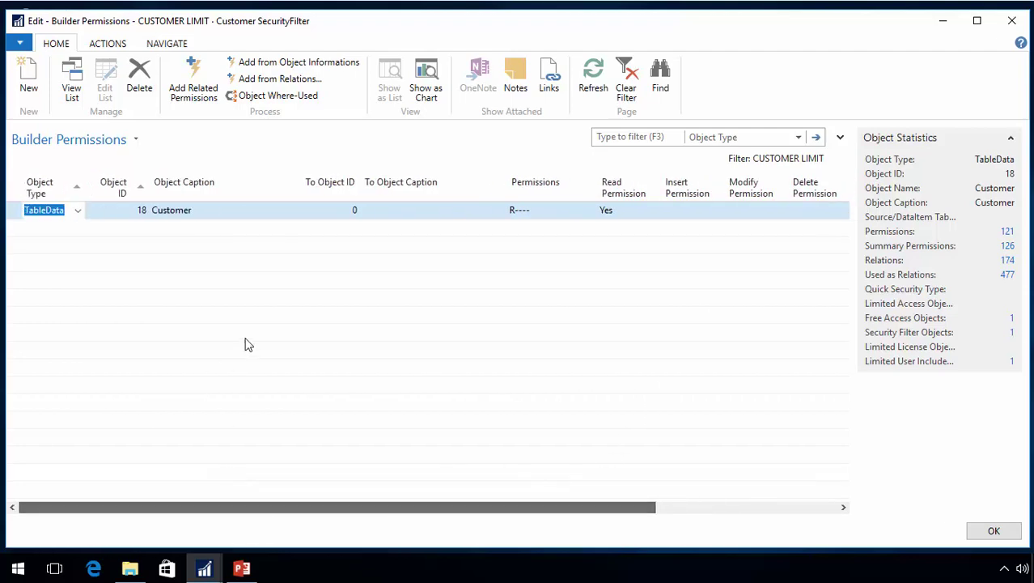
key("Escape")
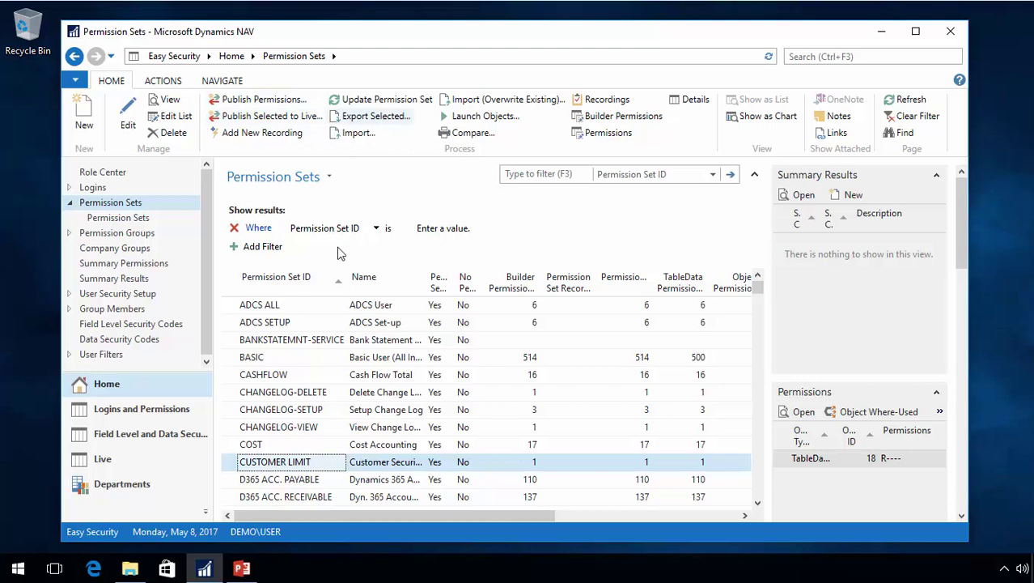
Run Update Permission Set on the CUSTOMER LIMIT card, then delete the set.
double_click(238, 468)
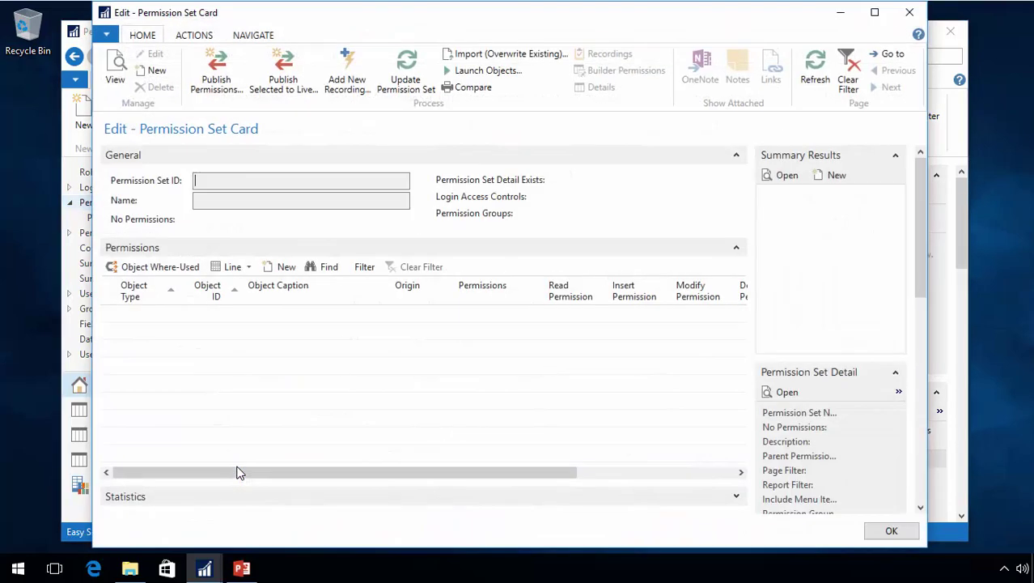
left_click(415, 75)
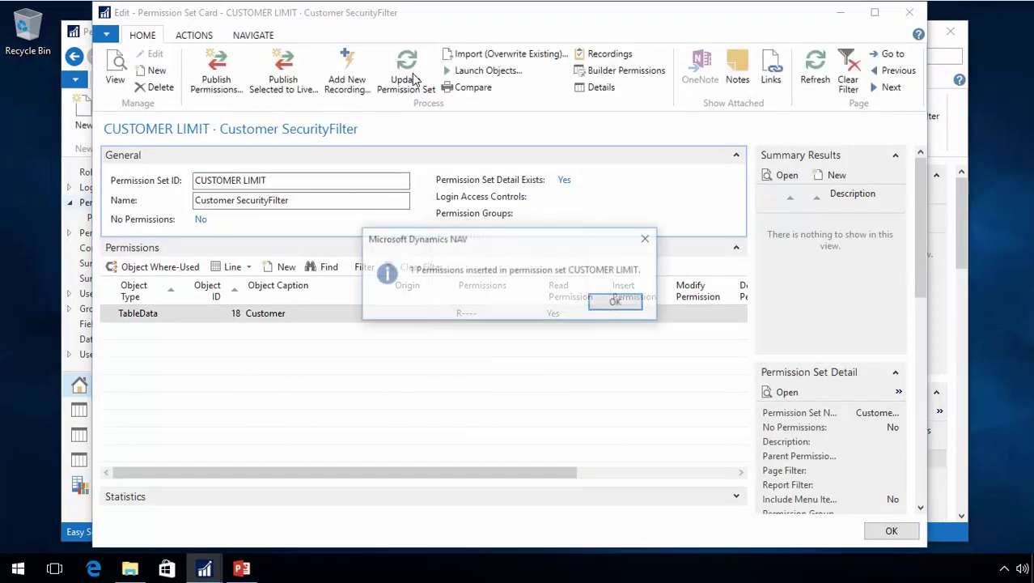
left_click(615, 303)
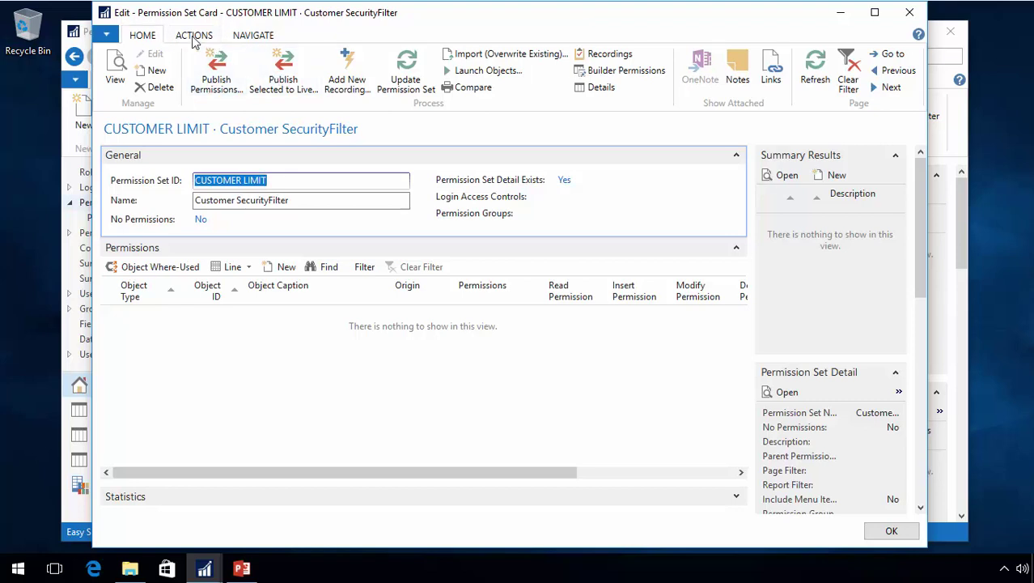
left_click(154, 87)
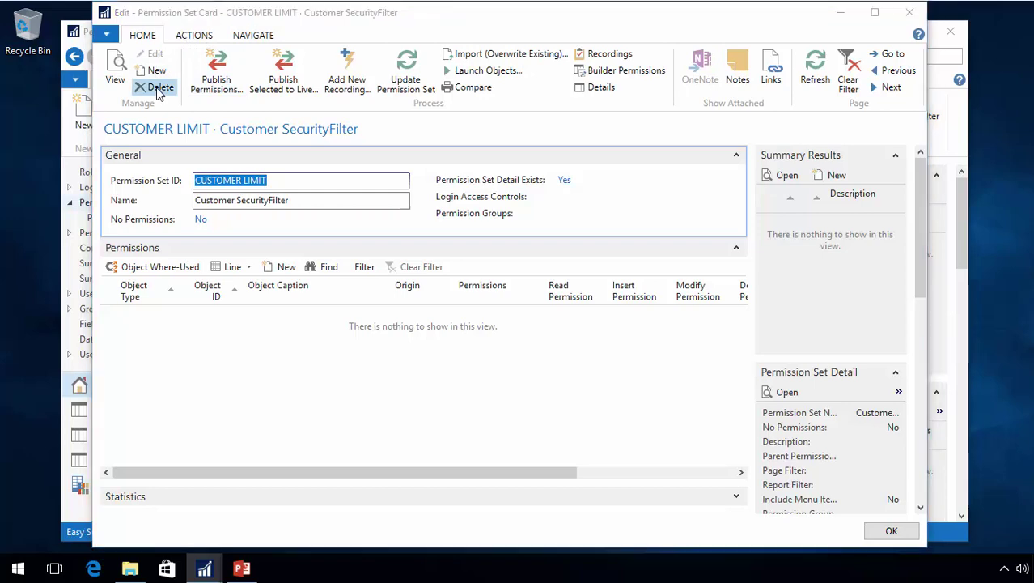
Confirm the deletion, then restore CUSTOMER LIMIT from the live permission sets and select it.
left_click(537, 303)
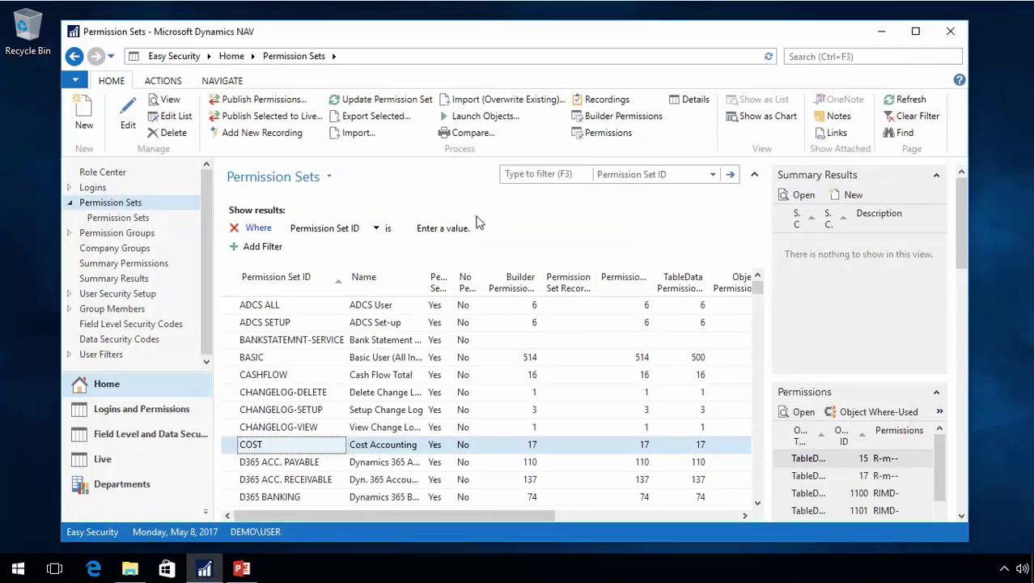
left_click(166, 81)
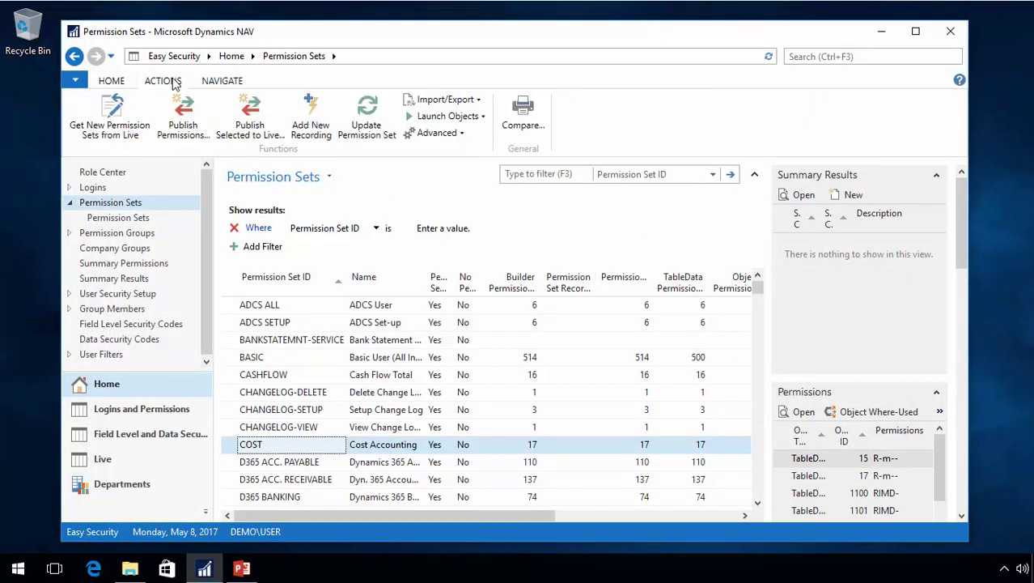
left_click(89, 115)
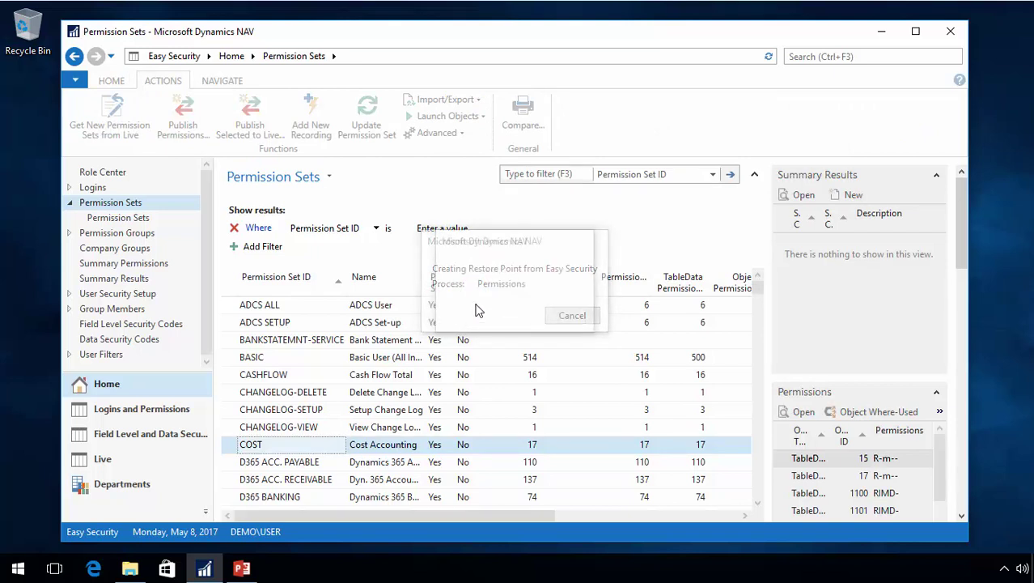
left_click(592, 316)
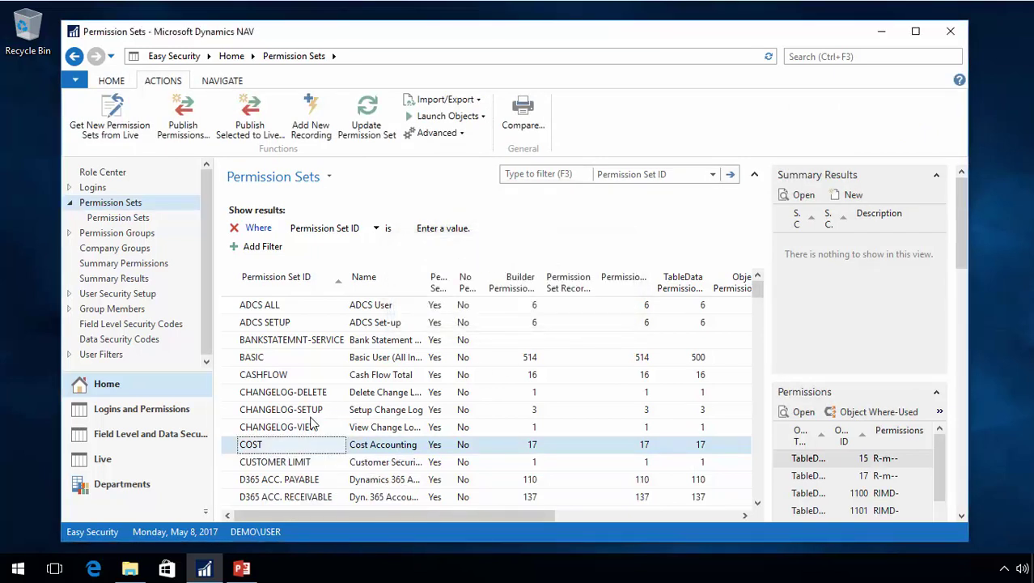
left_click(278, 466)
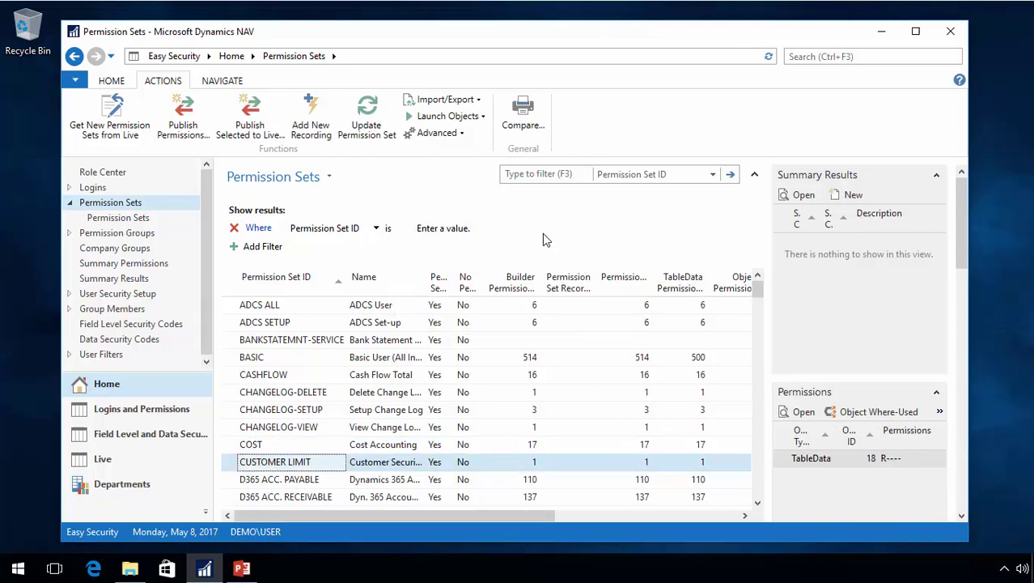
Open the CUSTOMER LIMIT card showing its read permission on table 18 Customer.
double_click(240, 468)
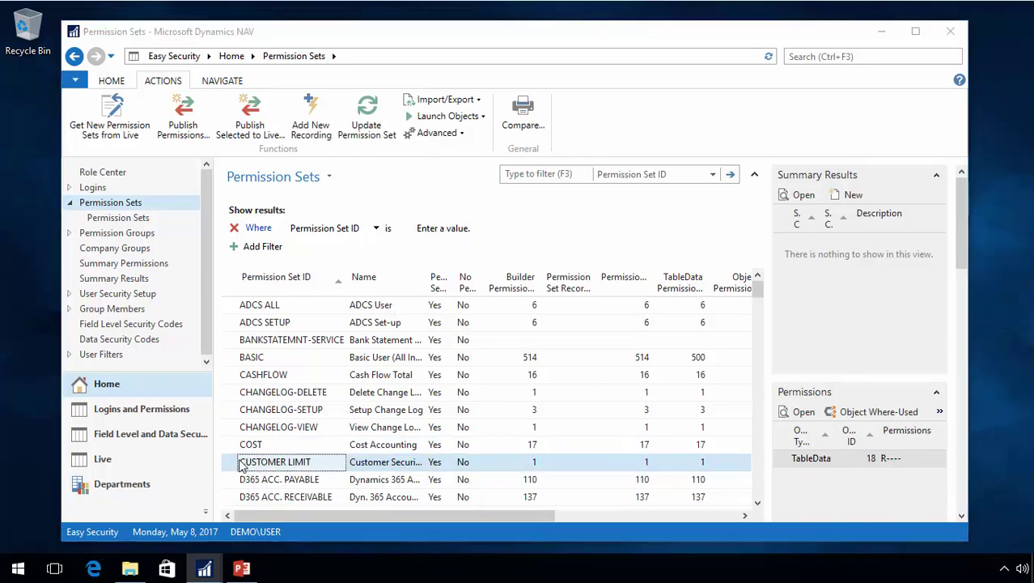
mouse_move(284, 478)
left_mouse_down()
mouse_move(547, 479)
mouse_move(291, 478)
left_mouse_up()
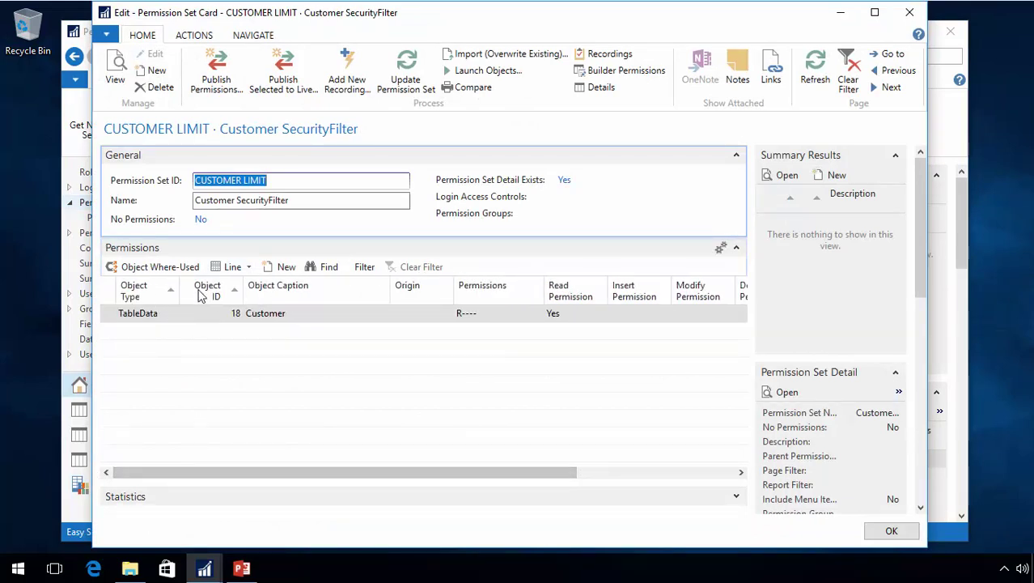
left_click(268, 43)
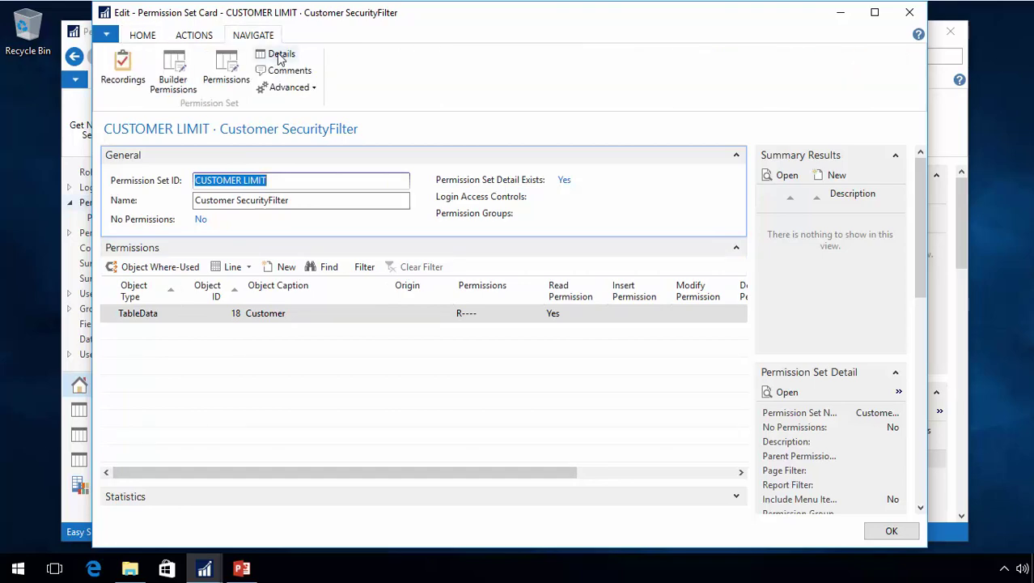
Delete the CUSTOMER LIMIT permission set detail record and confirm with Yes.
left_click(281, 55)
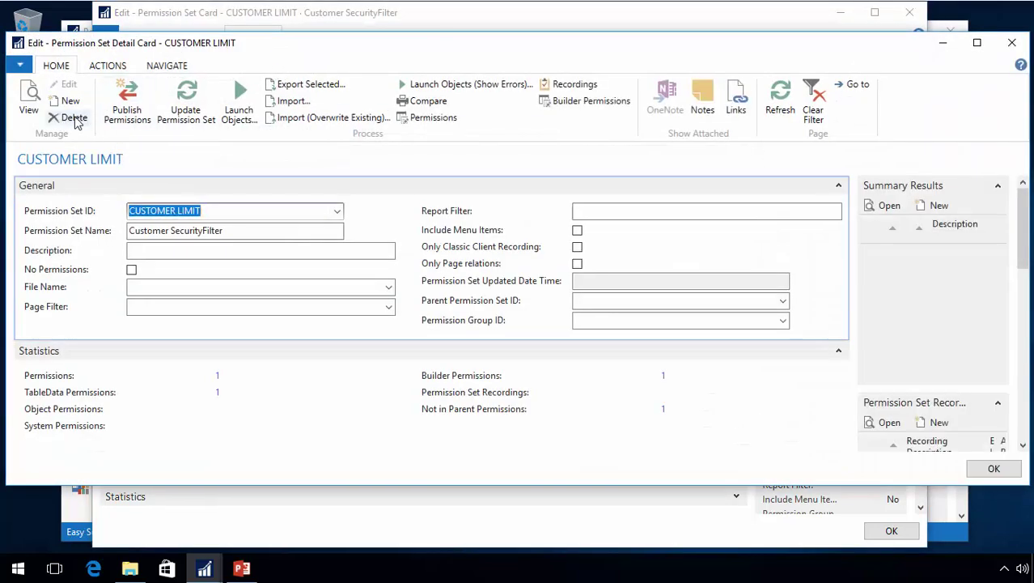
left_click(71, 119)
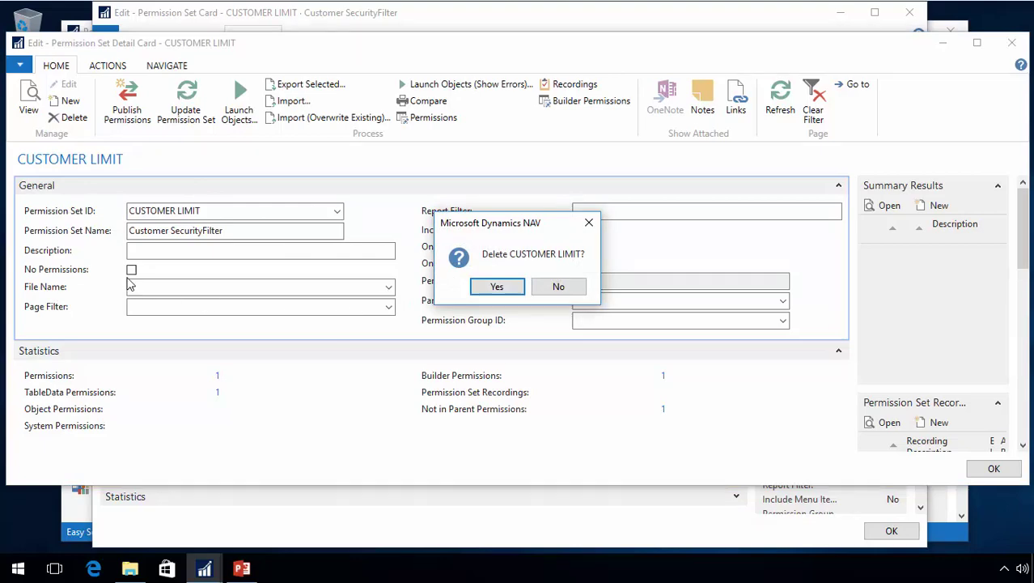
left_click(511, 294)
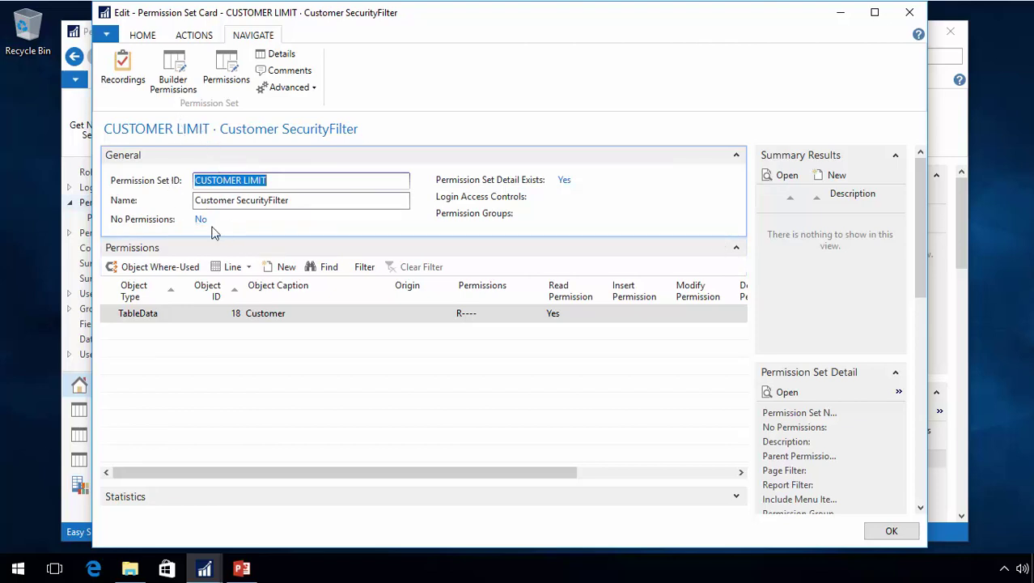
Retry updating the card, dismiss the missing-detail error, and reveal the Location Code=''|BLUE security filter.
left_click(139, 36)
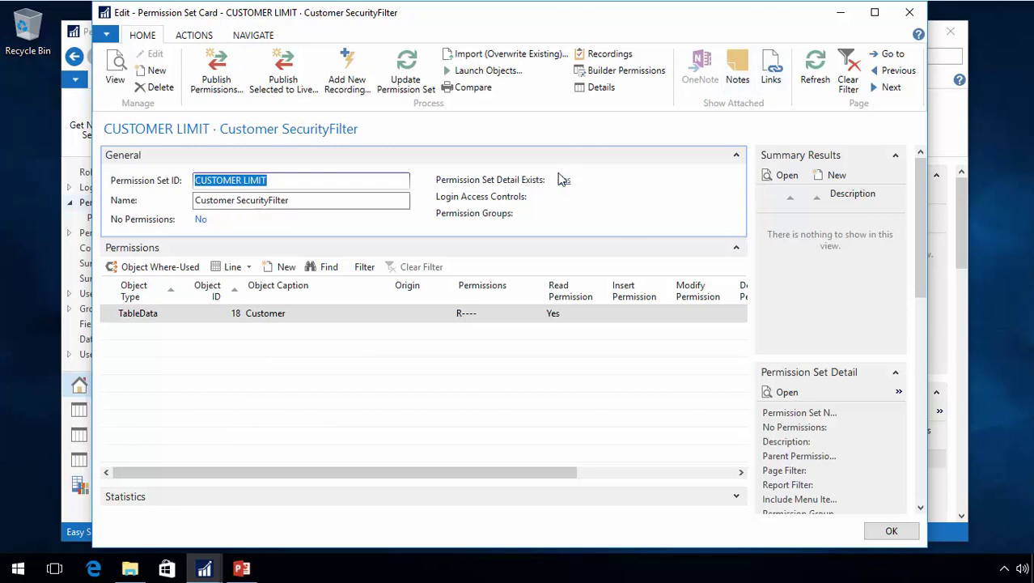
left_click(816, 71)
left_click(418, 95)
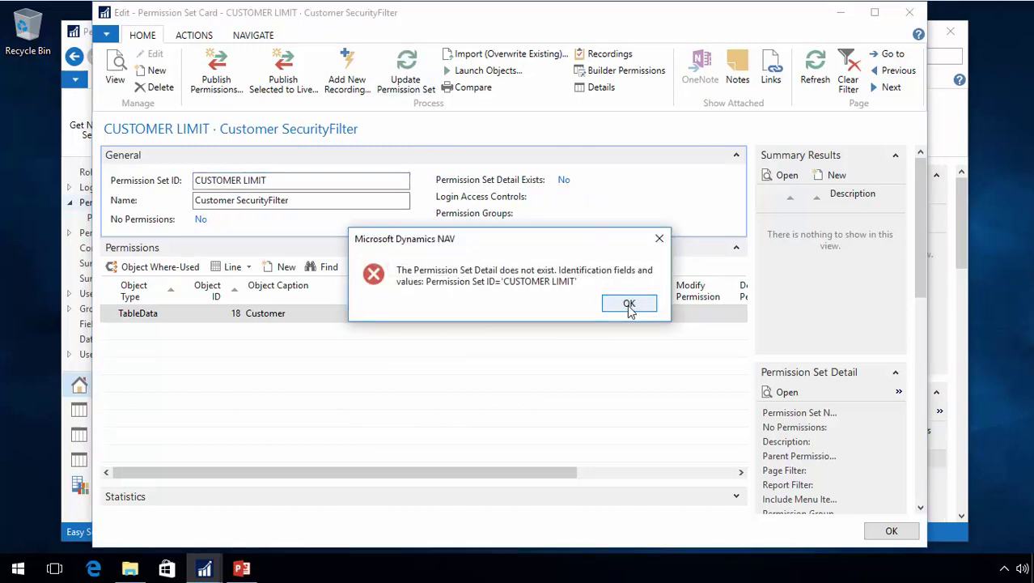
left_click(629, 304)
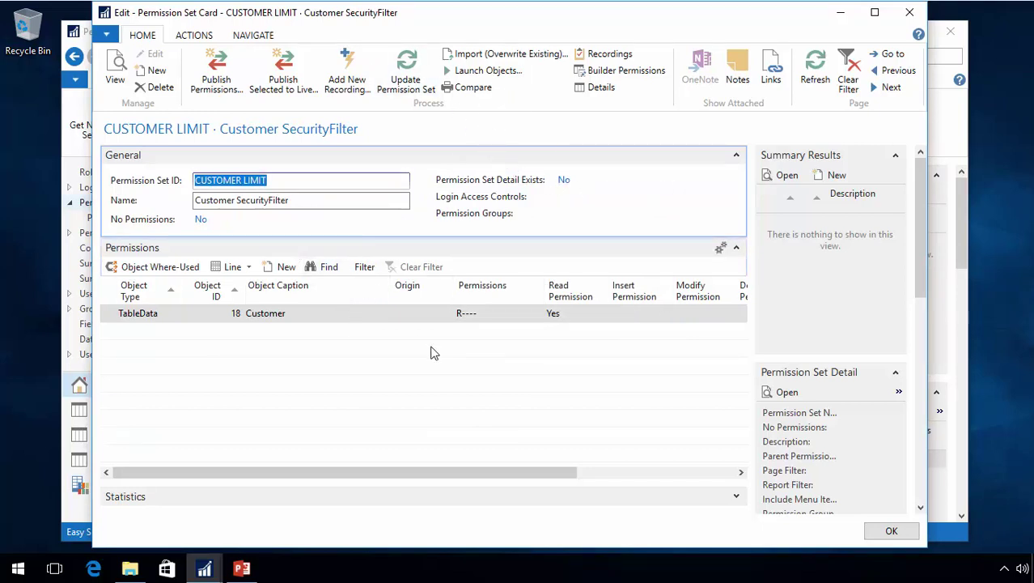
left_click_drag(394, 481, 254, 508)
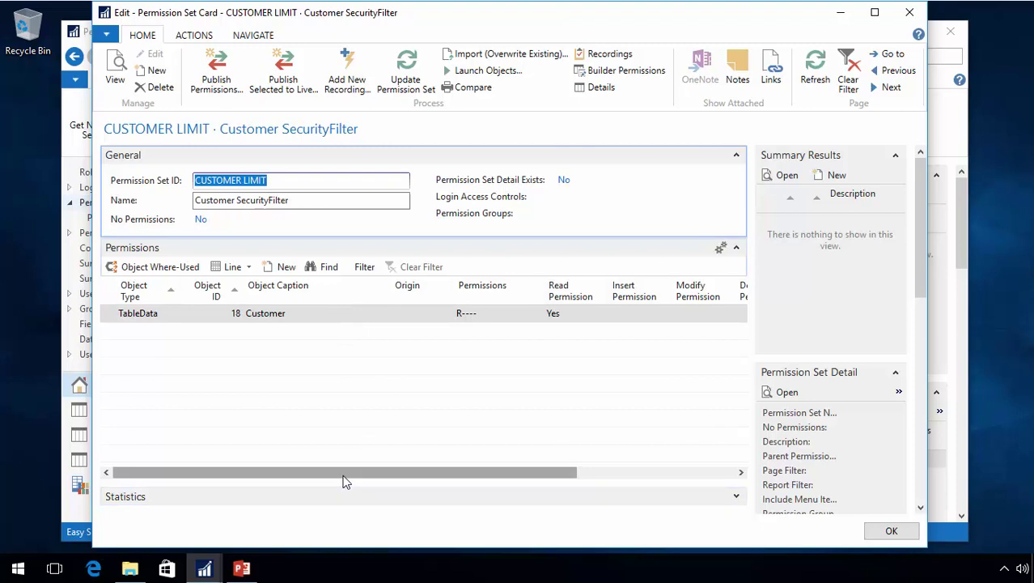
left_click_drag(343, 481, 538, 494)
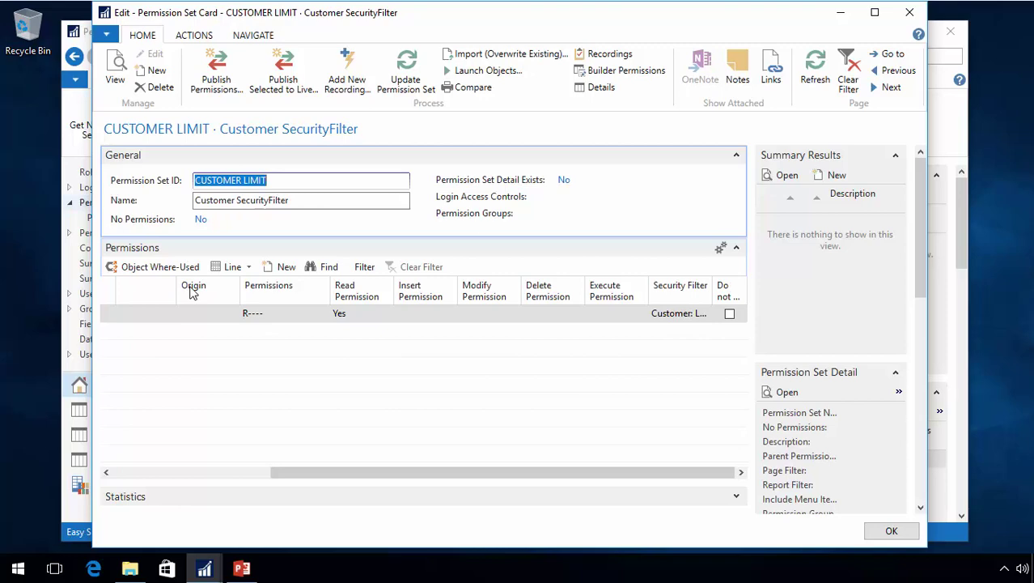
Publish the permission set changes to live and acknowledge the success message.
left_click(224, 81)
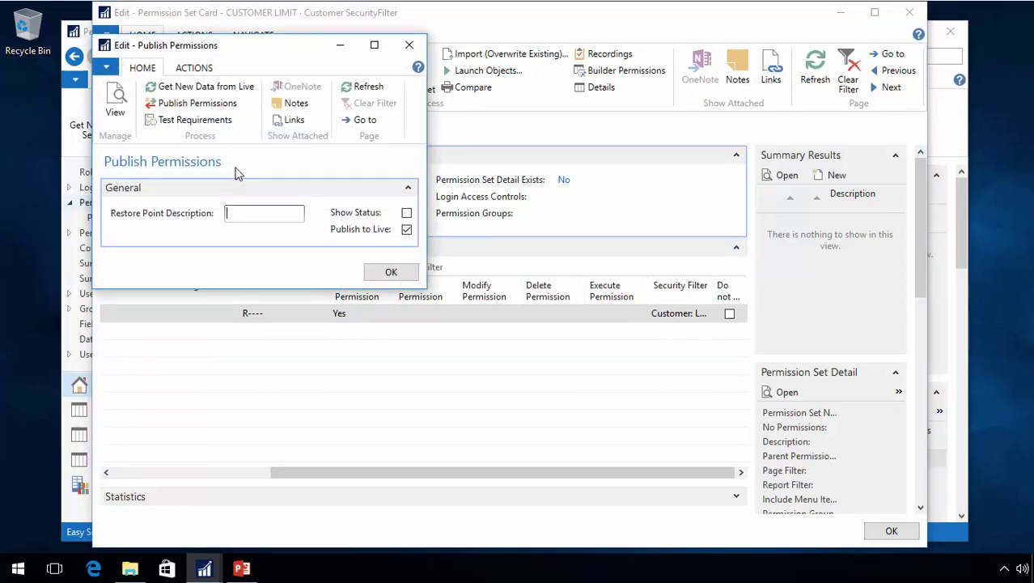
left_click(186, 109)
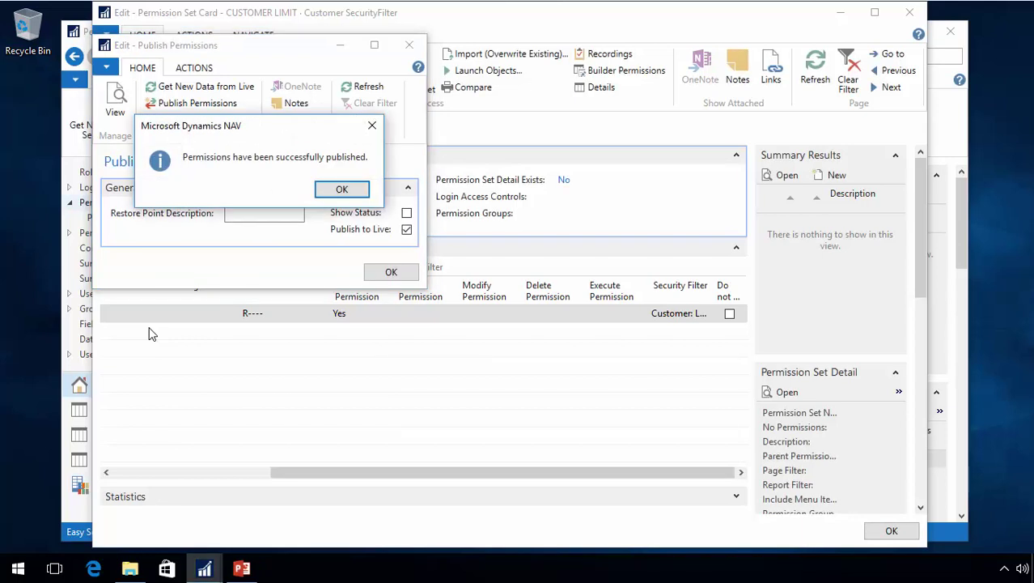
left_click(342, 190)
Close the card and go to Administration > IT Administration's standard Permission Sets list.
key("Escape")
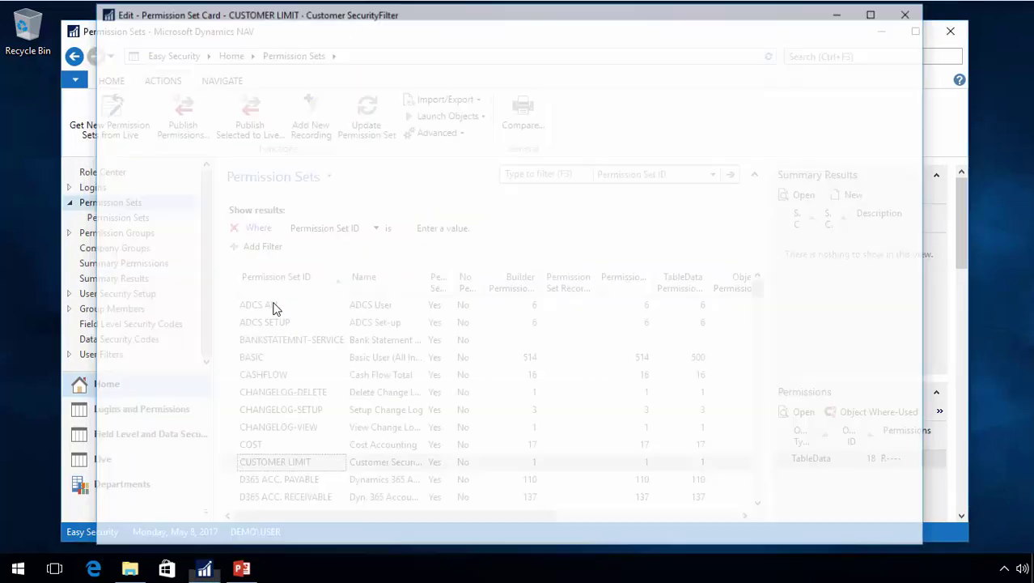
left_click(131, 488)
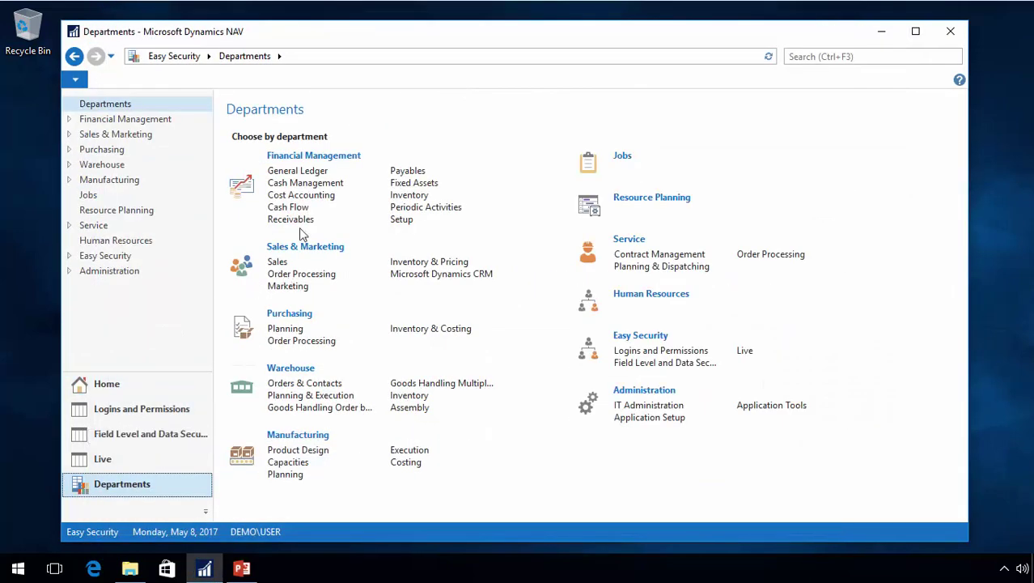
left_click(125, 272)
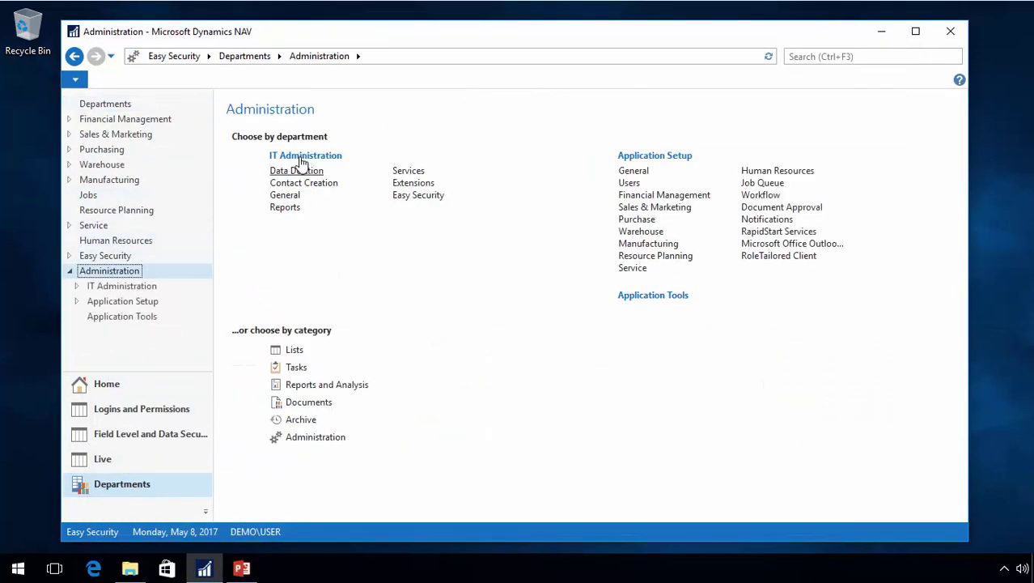
left_click(288, 196)
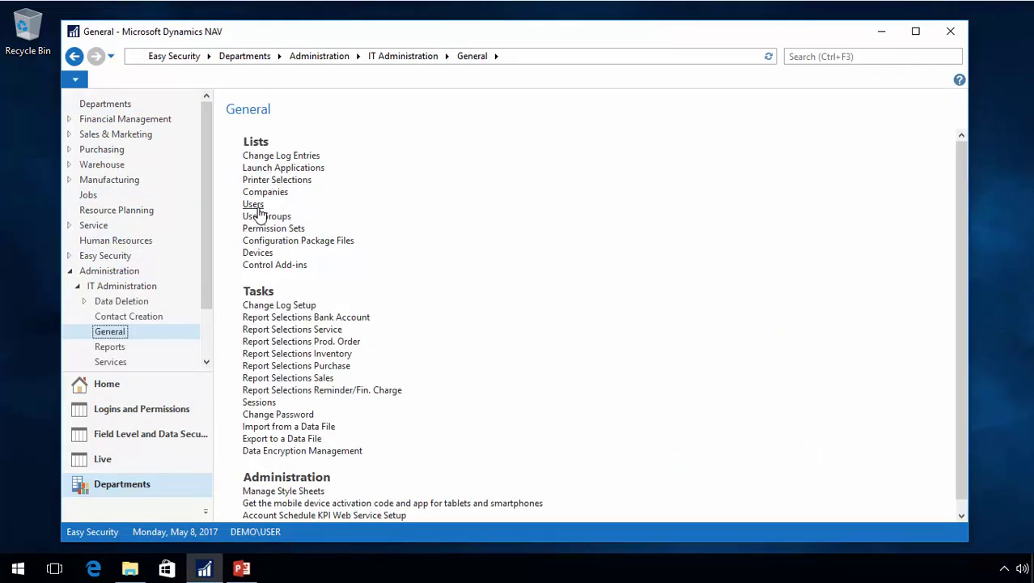
left_click(273, 229)
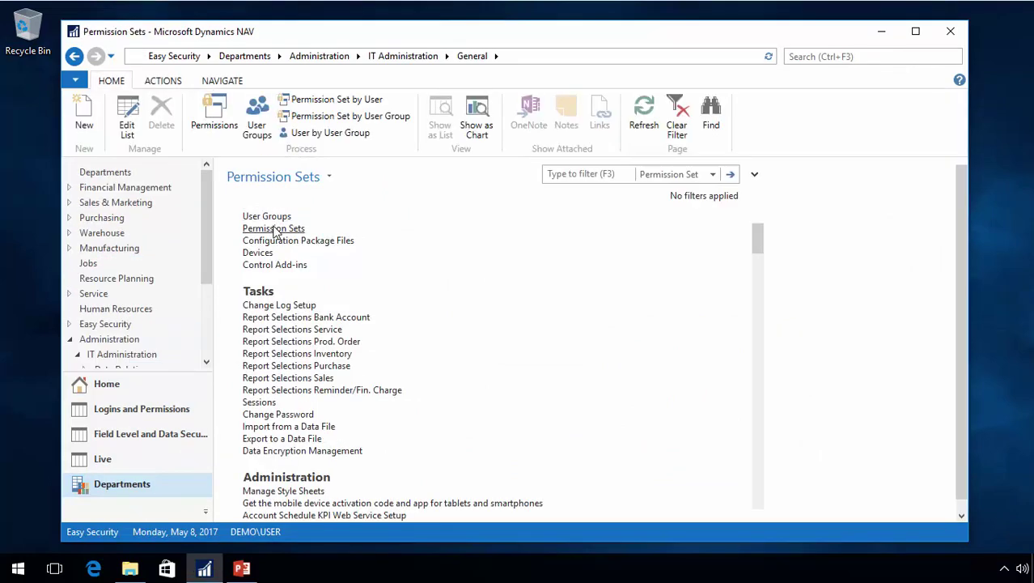
Inspect the permissions of the WS-SETUP and S&R-CUSTOMER, EDIT permission sets.
left_click(216, 117)
key("Escape")
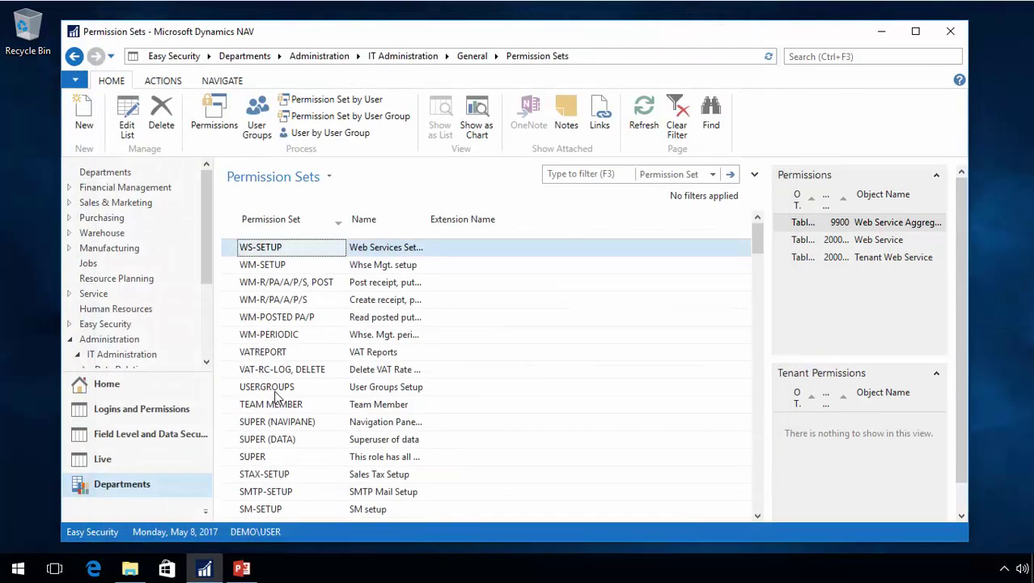
scroll(312, 415, "down", 5)
double_click(282, 441)
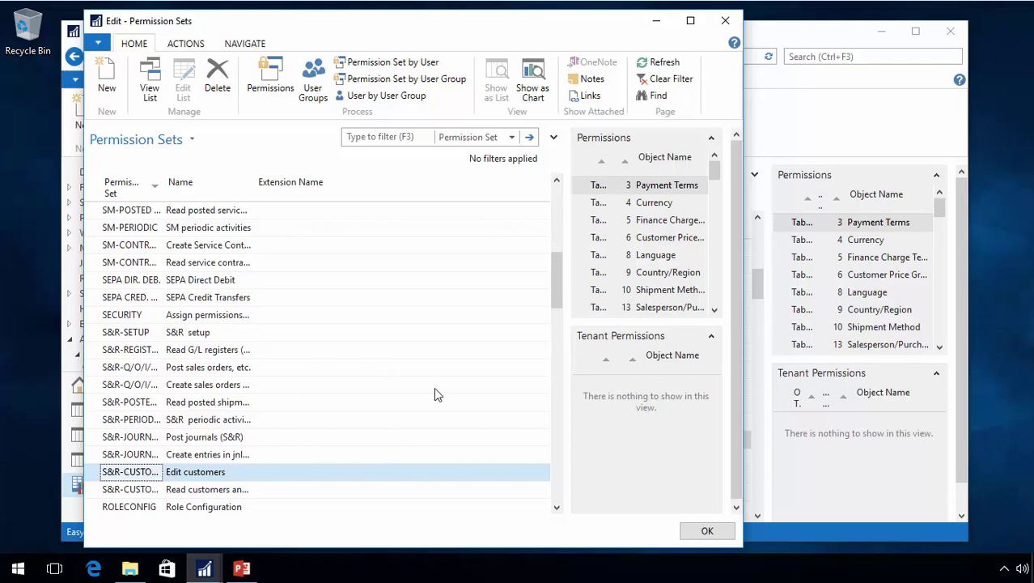
key("Escape")
left_click(215, 122)
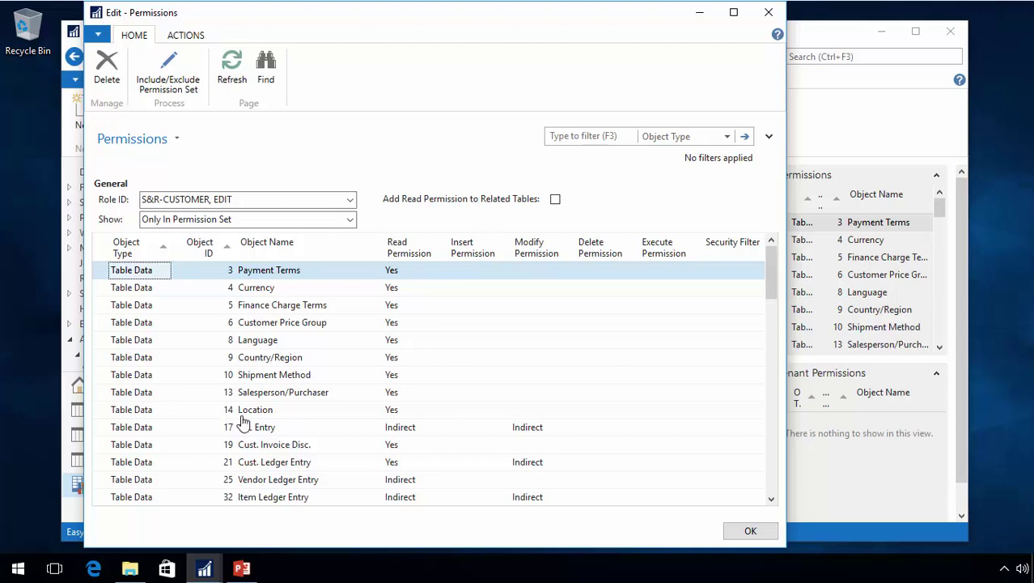
key("Escape")
Sort the list by ID and check CUSTOMER LIMIT holds only the filtered table 18 permission.
scroll(322, 351, "up", 10)
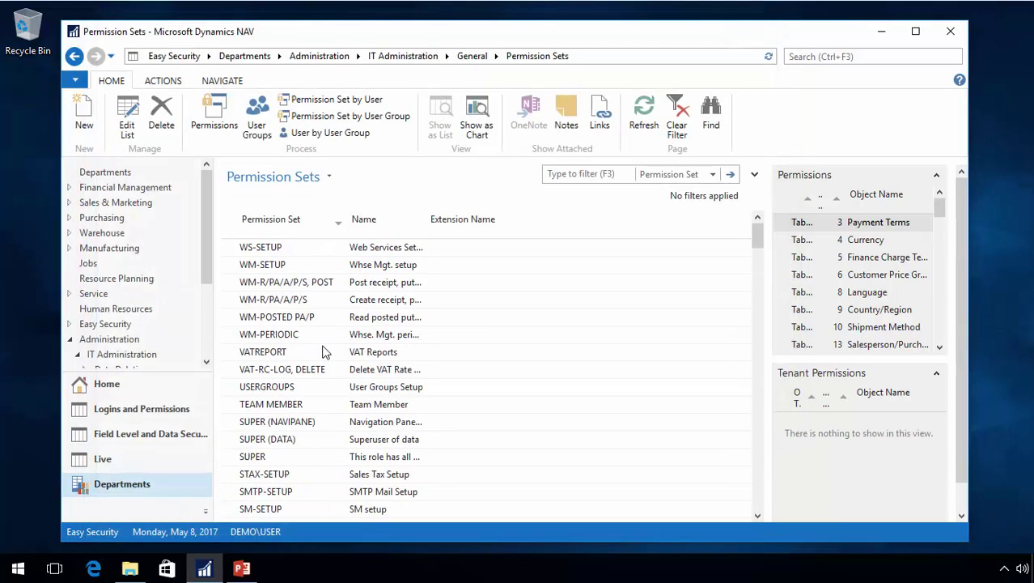
key("ctrl+Home")
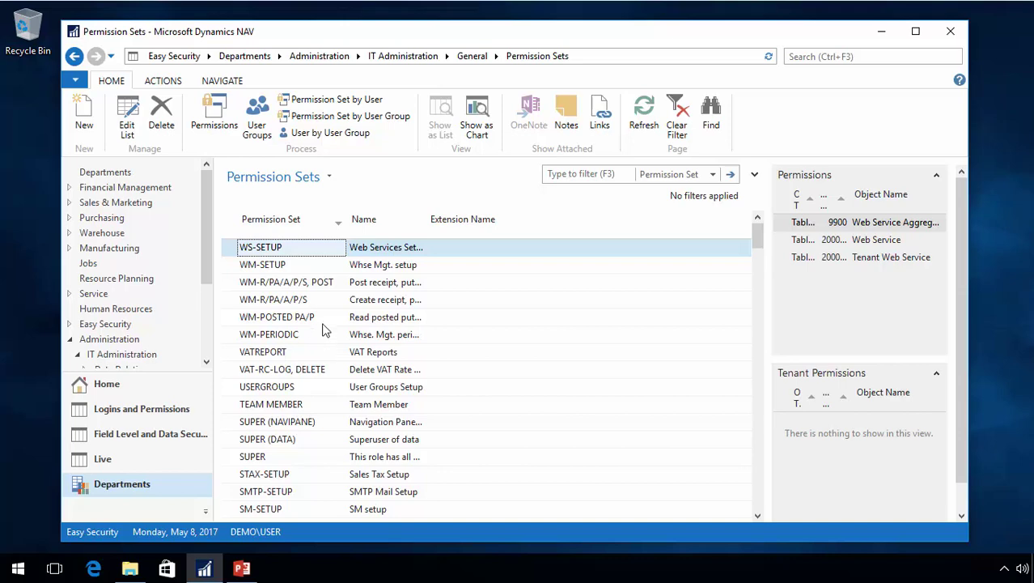
left_click(276, 220)
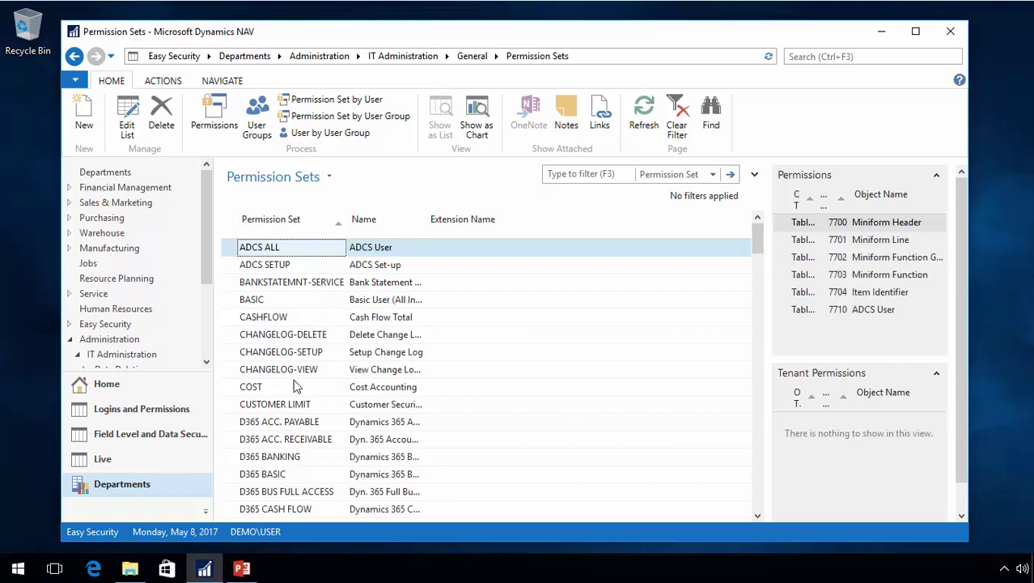
double_click(274, 407)
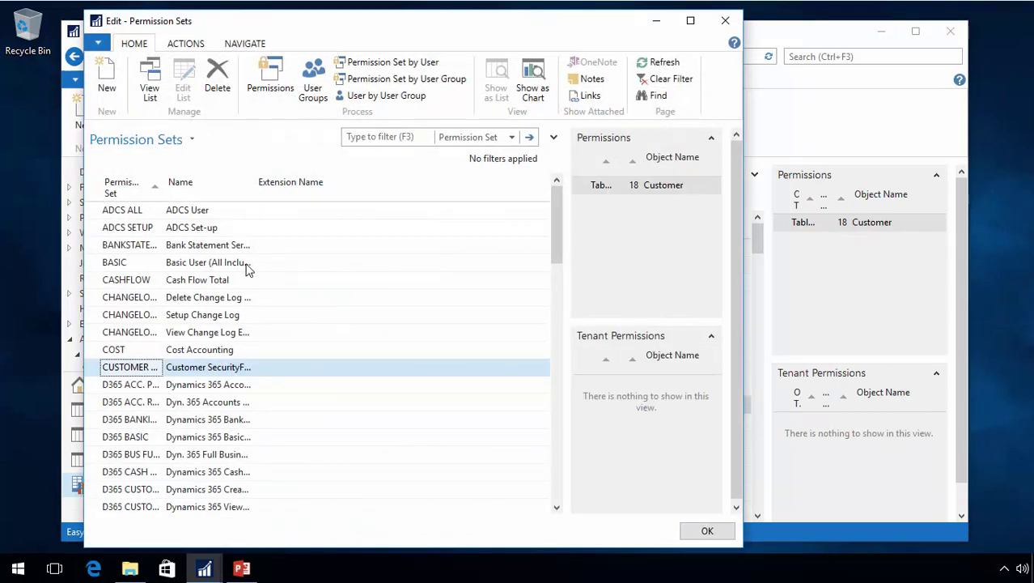
key("Escape")
left_click(208, 122)
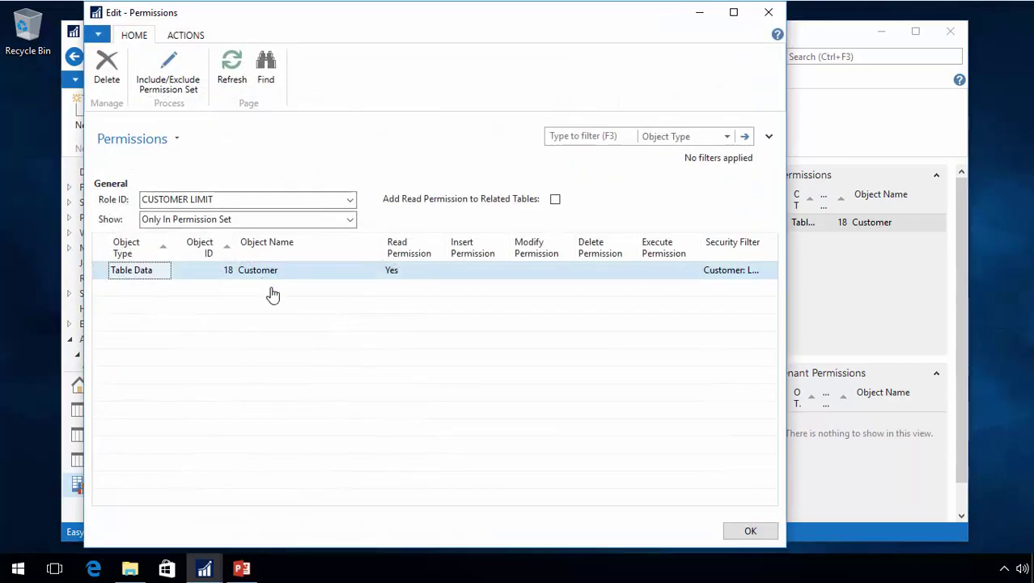
key("Escape")
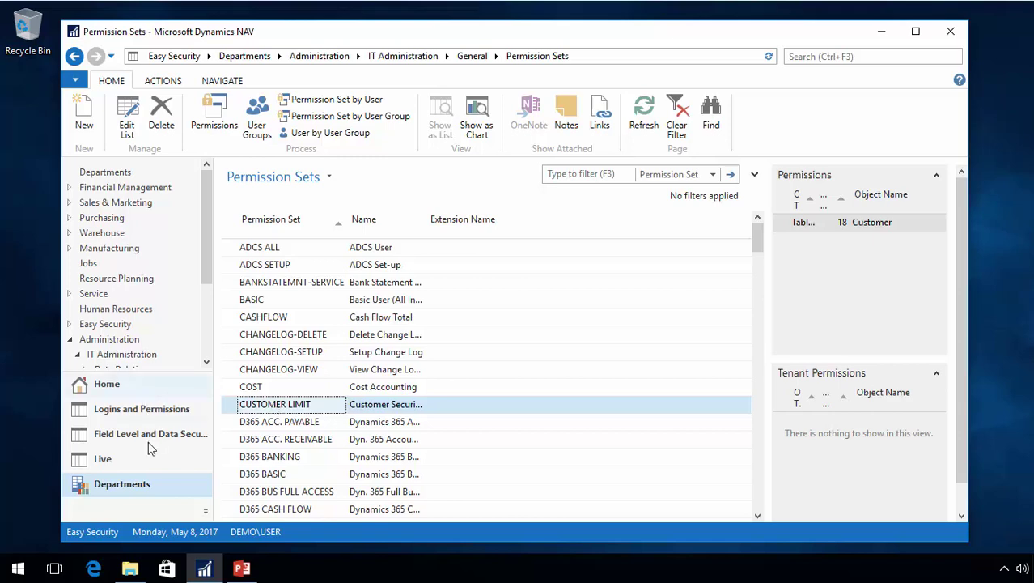
Go to the Easy Security Role Center and open its Security Setup window.
left_click(111, 393)
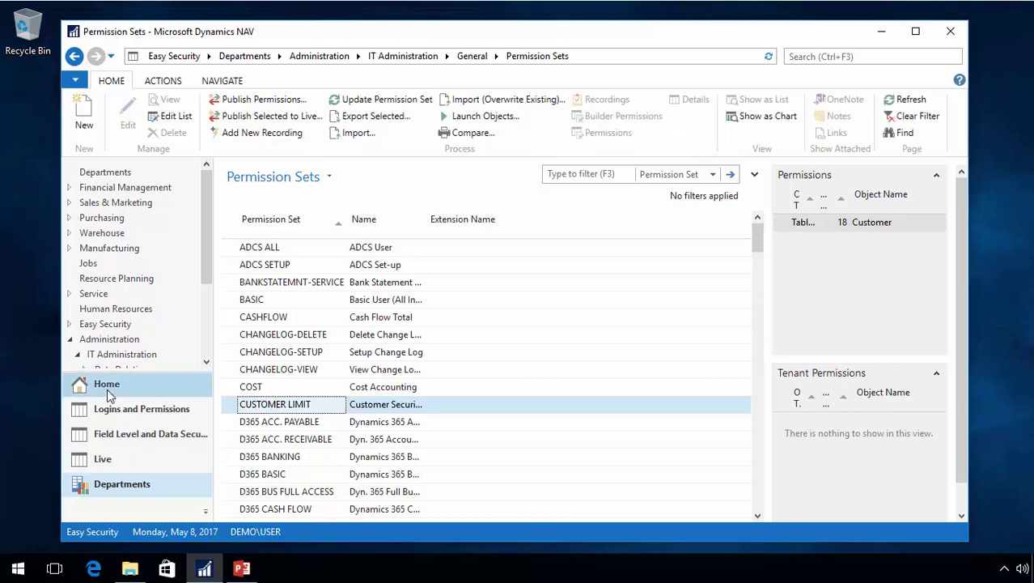
left_click(103, 172)
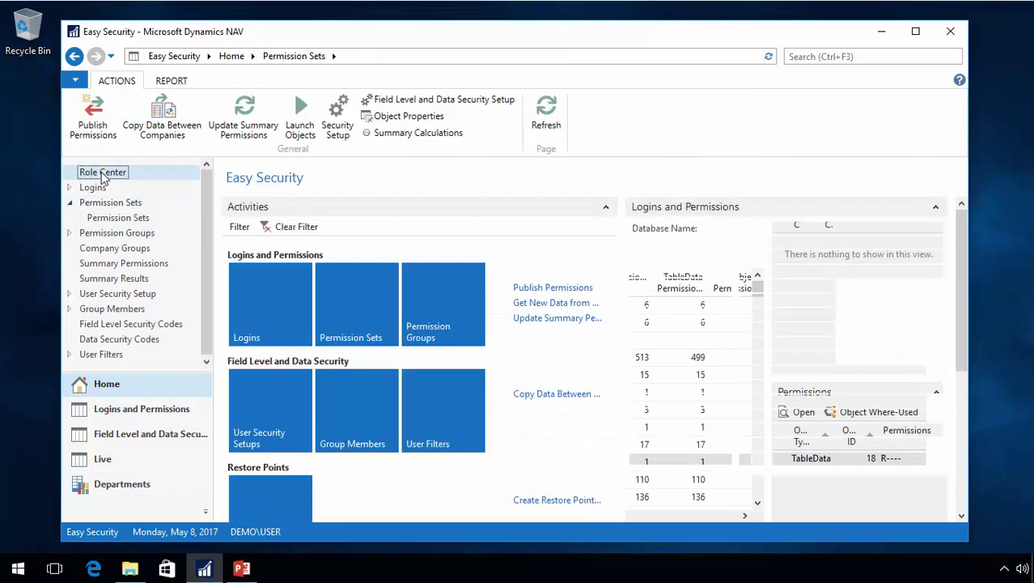
left_click(338, 118)
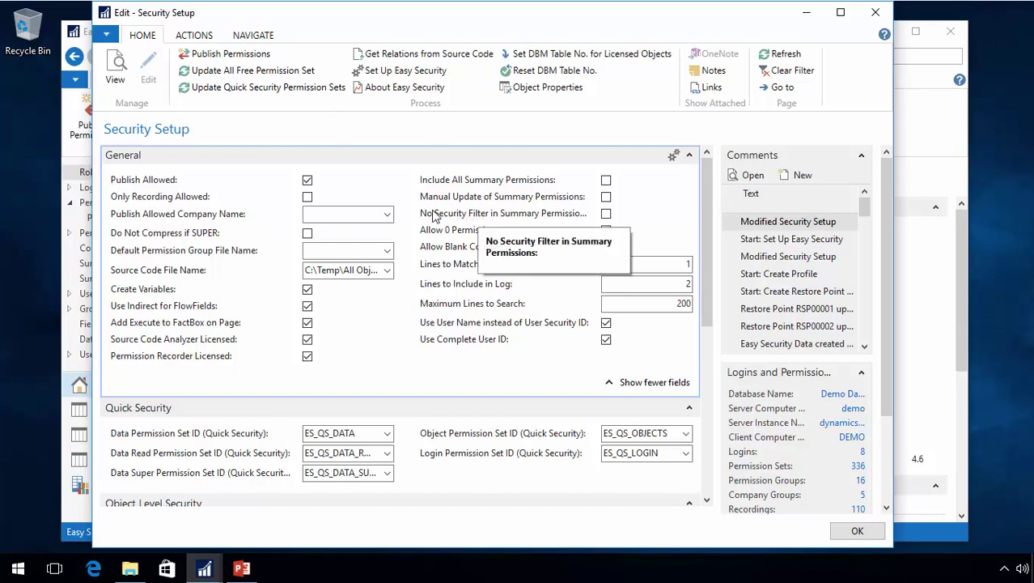
Toggle No Security Filter in Summary Permissions on and back off, leaving it cleared.
left_click(606, 214)
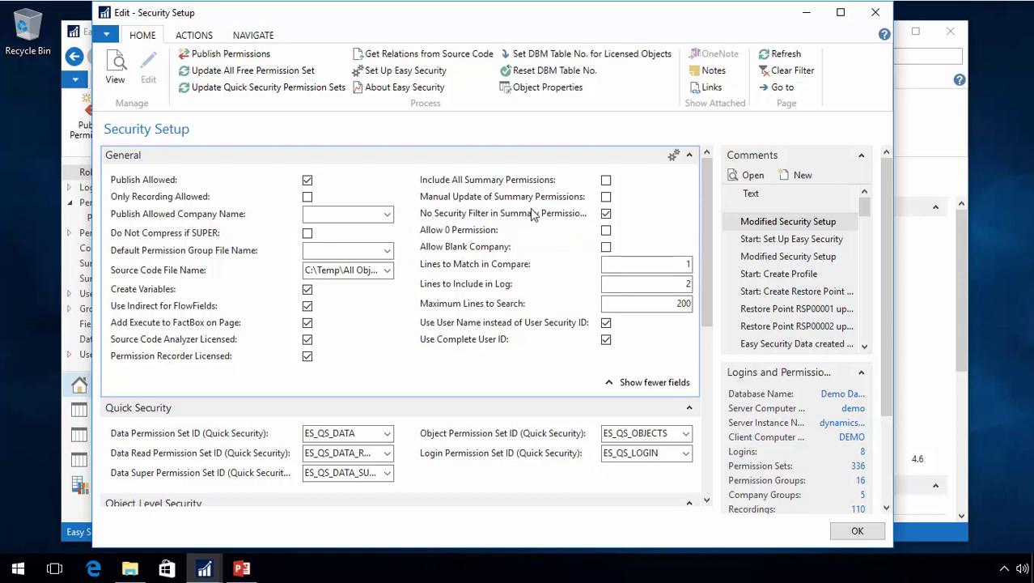
left_click(606, 215)
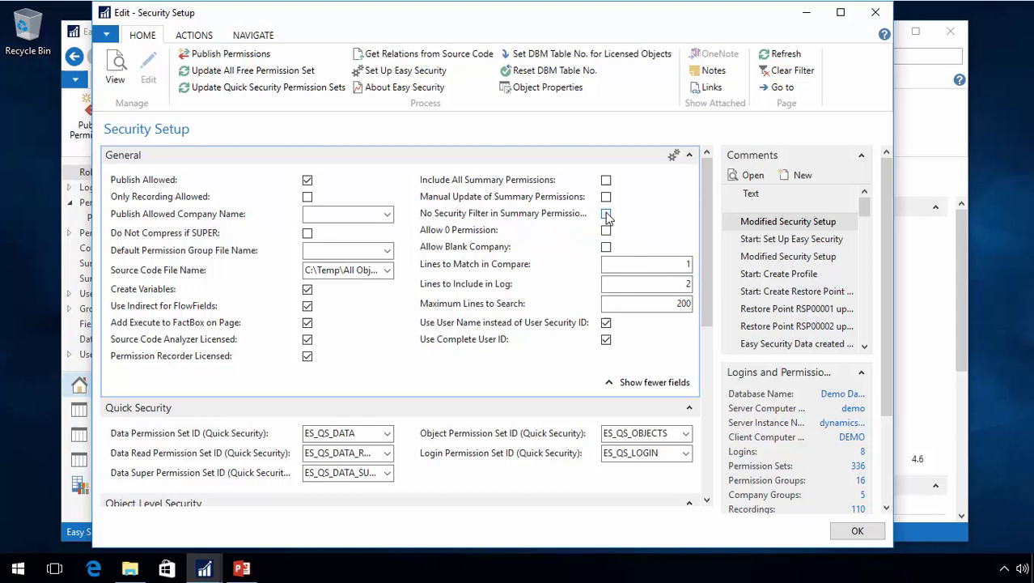